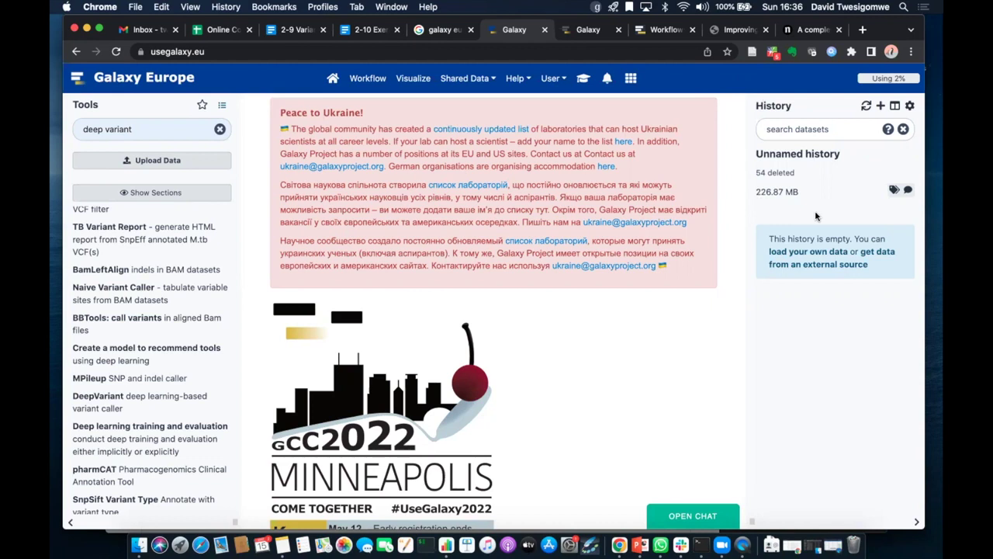
Upload test_subsample.bam, its .bai index, NC_045512.2.fasta and its .fai index from the local computer.
click(807, 251)
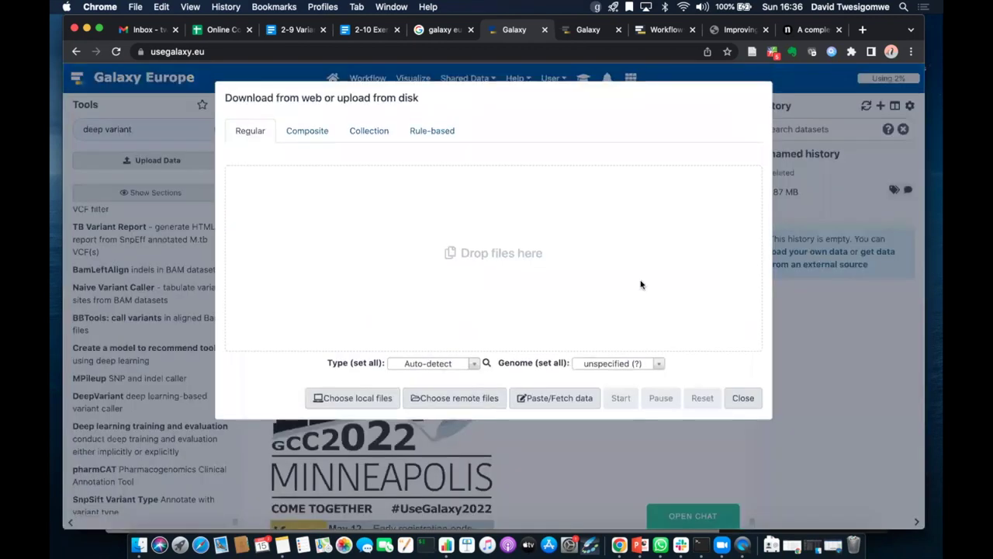
click(382, 398)
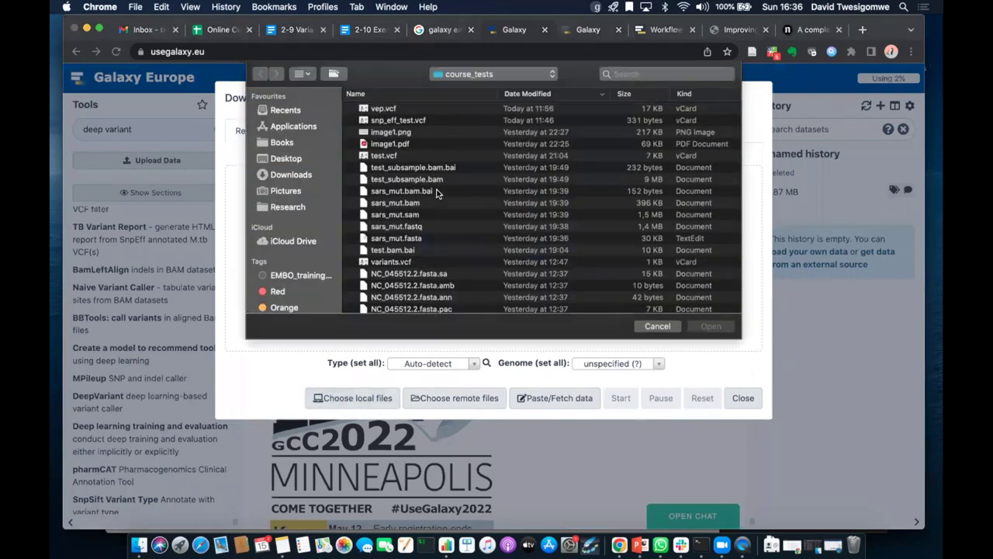
click(436, 182)
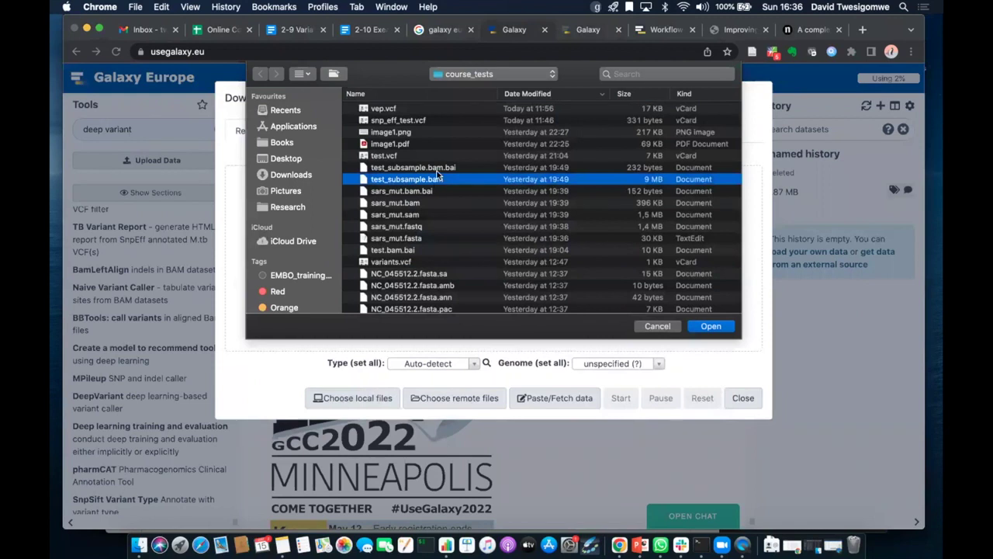
shift+click(438, 170)
scroll(439, 225, down, 3)
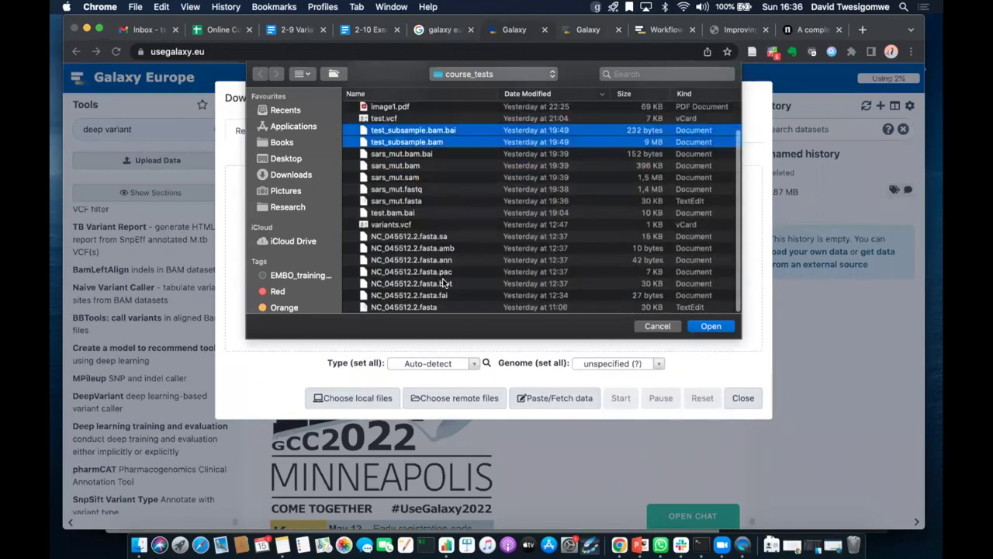
super+click(439, 295)
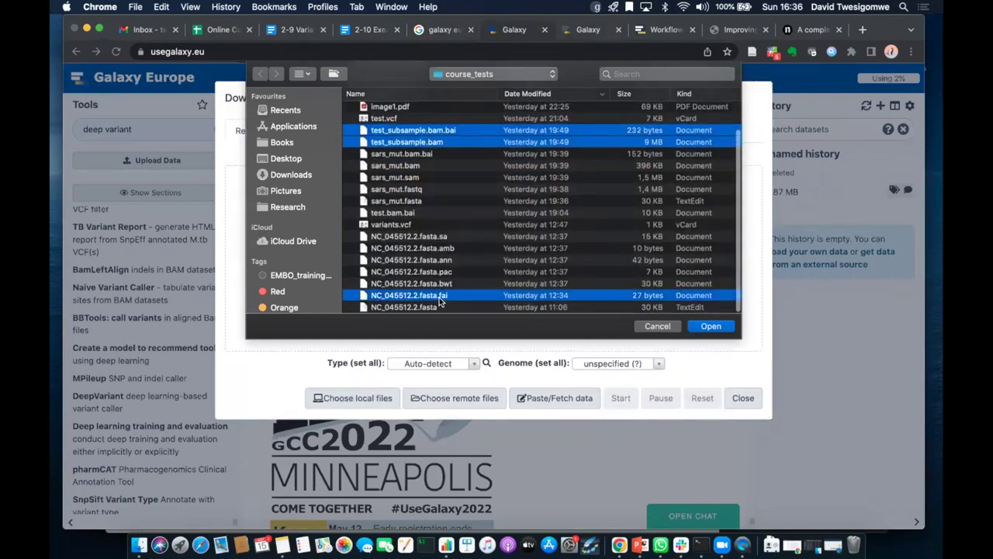
super+click(435, 307)
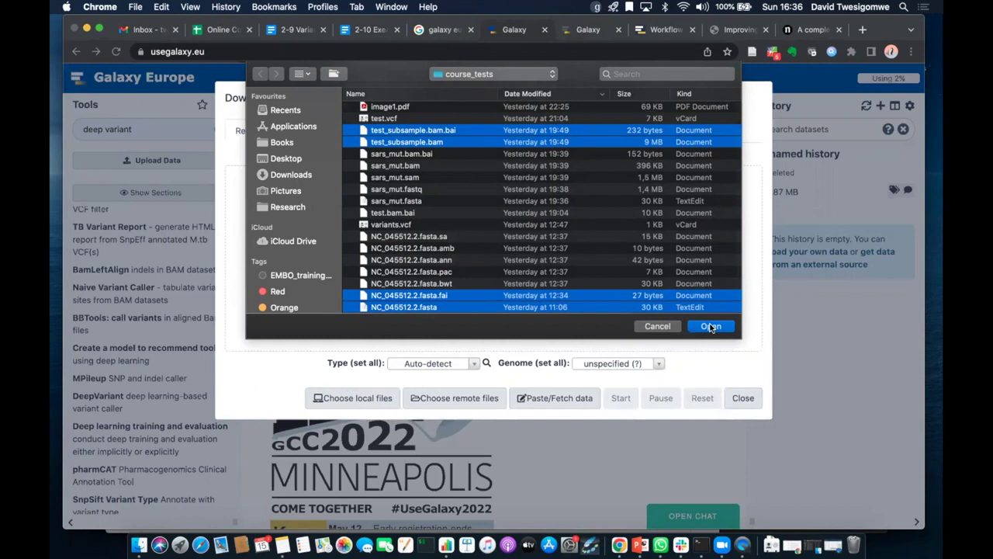
click(711, 327)
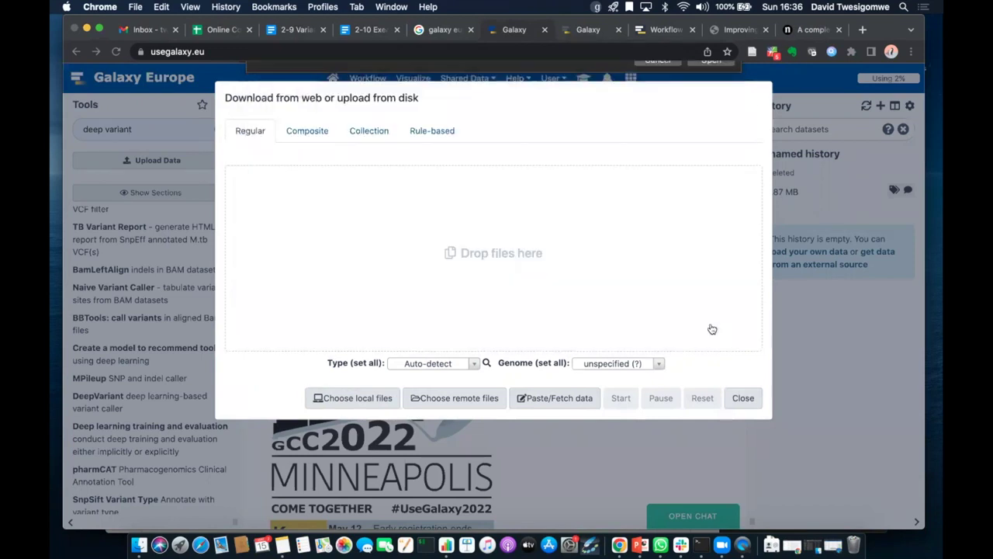
click(625, 398)
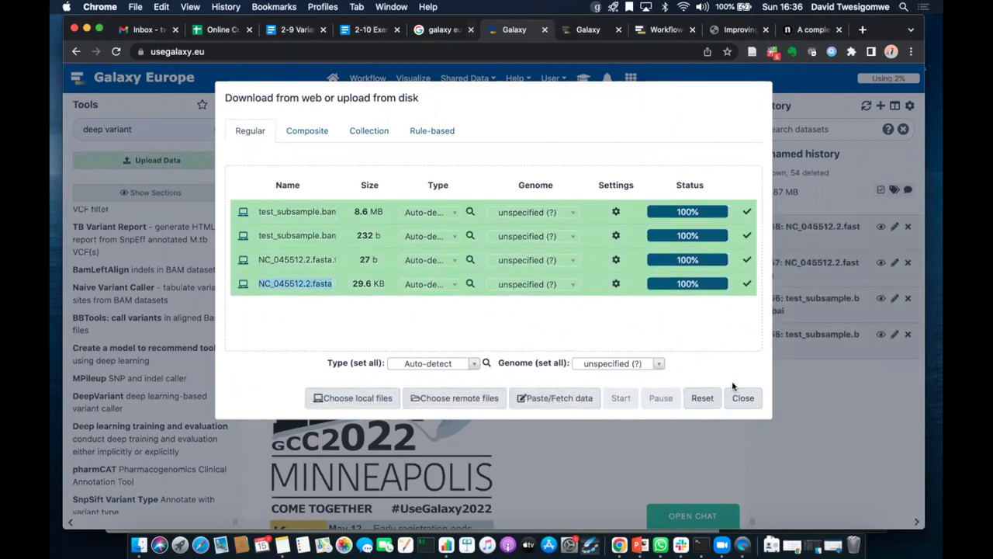
Close the upload window and scroll the tool list down toward DeepVariant.
click(743, 399)
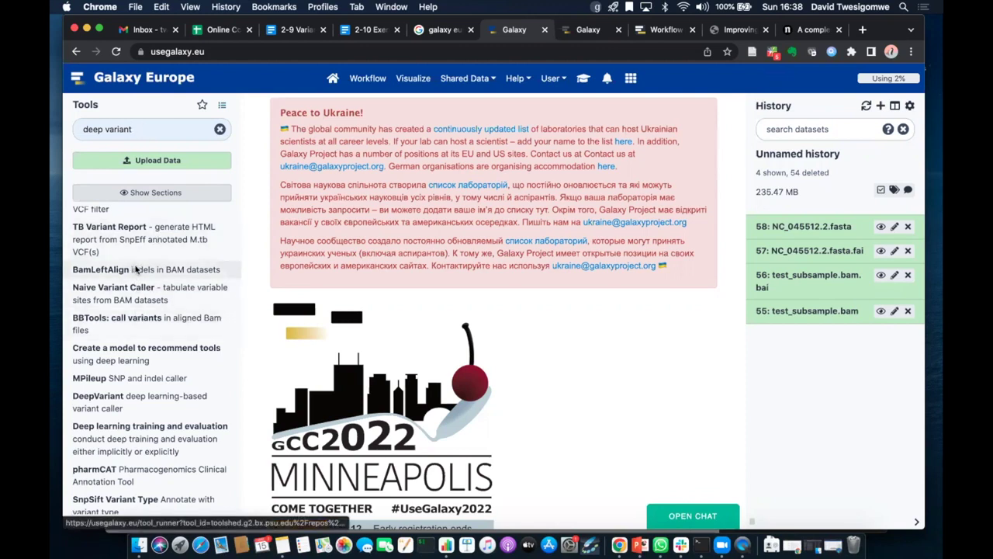
scroll(135, 275, down, 1)
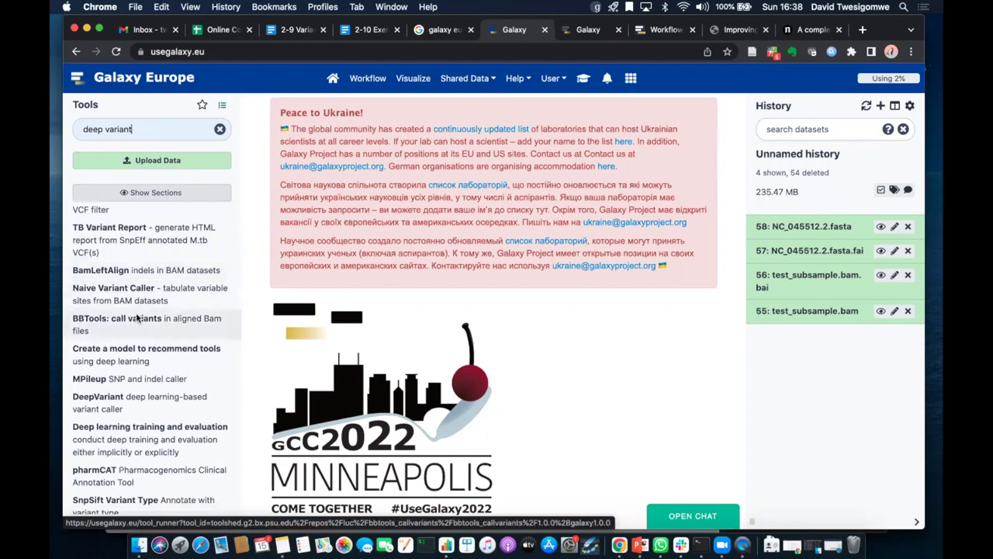
scroll(140, 354, down, 1)
scroll(140, 358, down, 1)
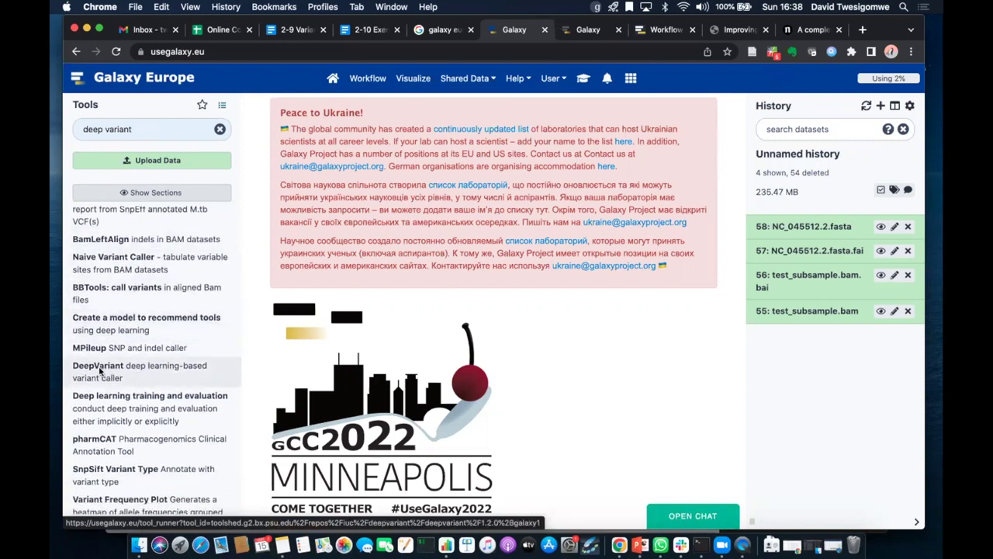
Run DeepVariant on BAM 55 using the history reference 58: NC_045512.2.fasta.
click(119, 373)
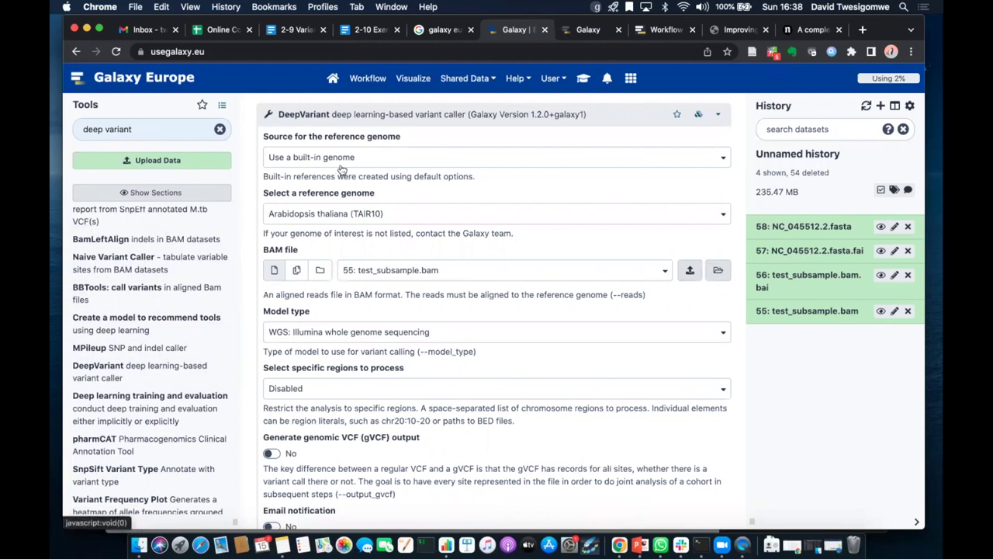
click(393, 157)
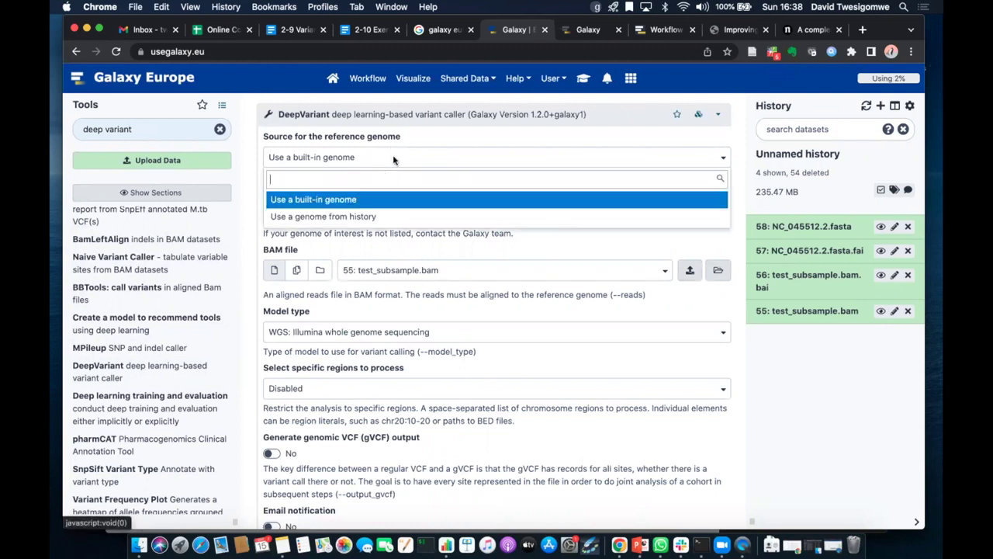
click(361, 217)
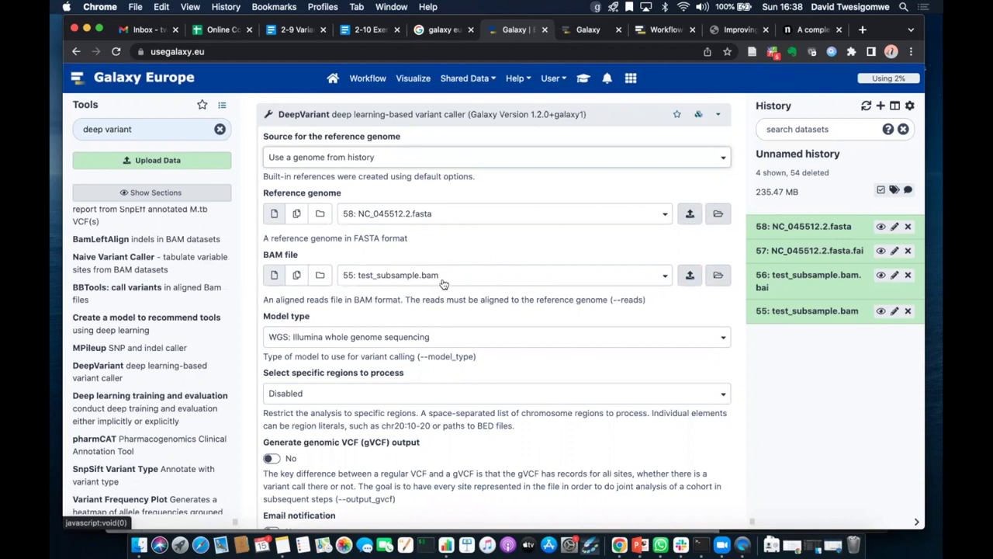
scroll(442, 303, down, 5)
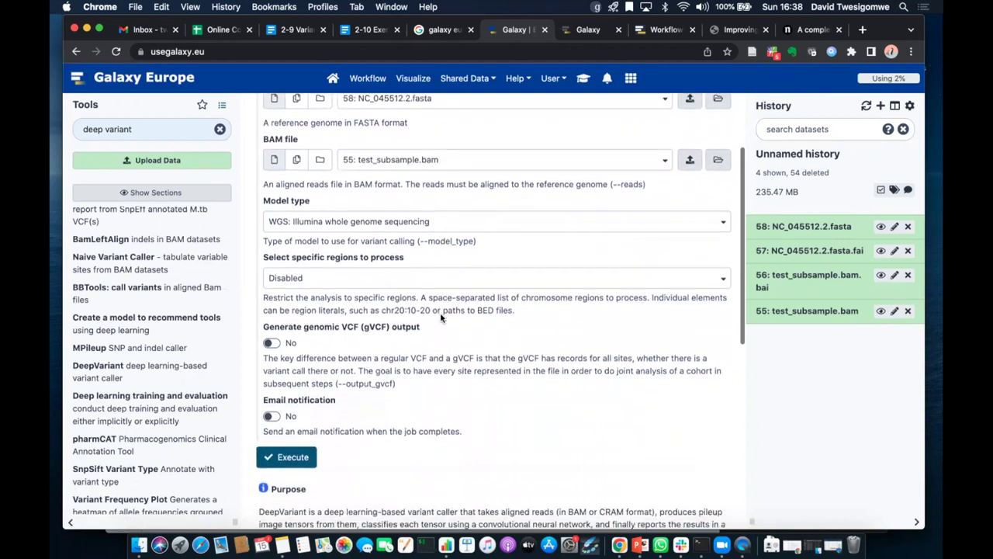
scroll(440, 314, up, 4)
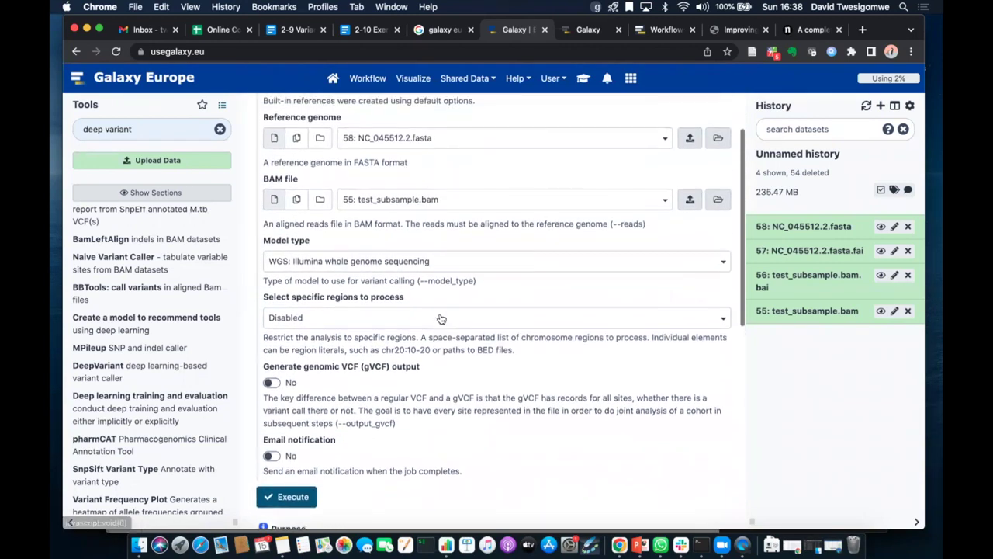
scroll(440, 319, up, 1)
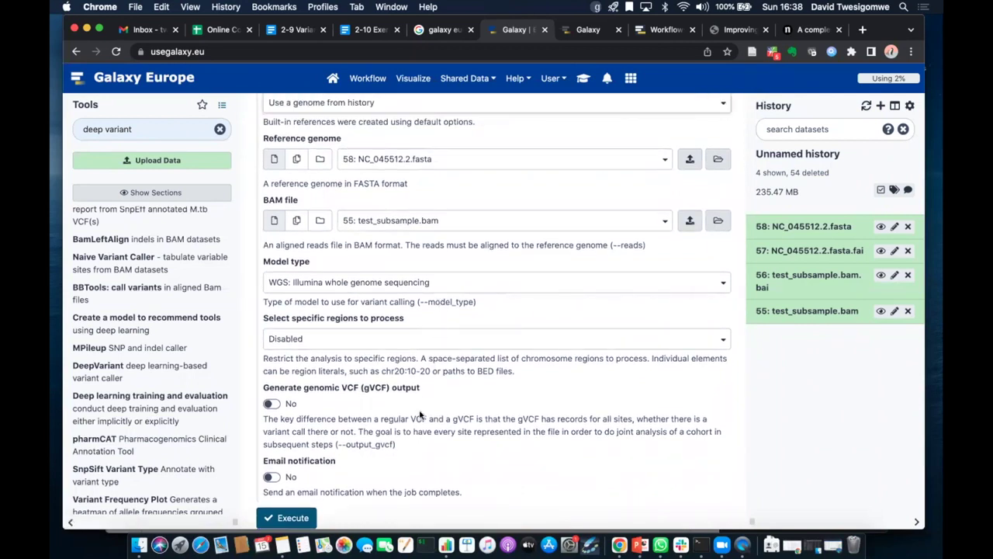
scroll(413, 452, down, 1)
scroll(412, 452, down, 1)
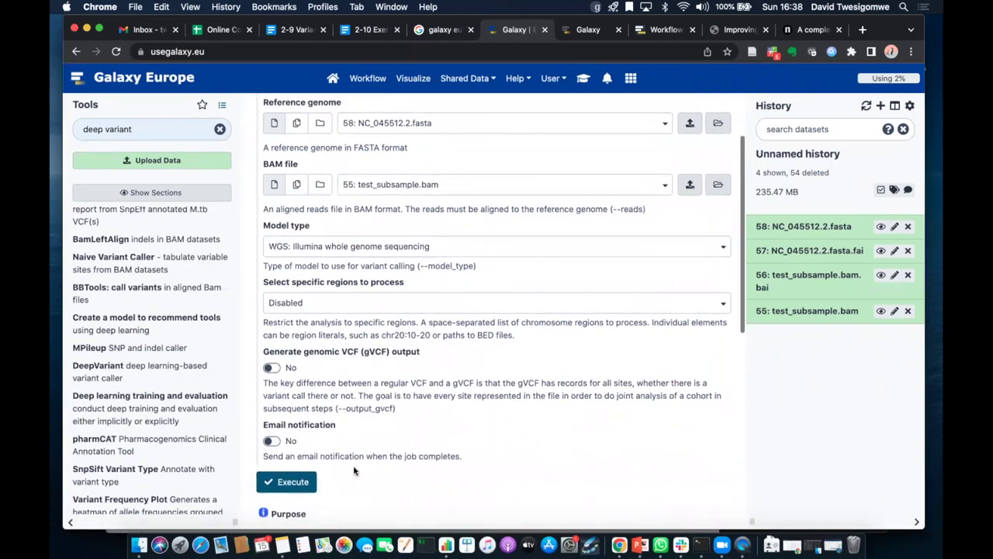
click(308, 483)
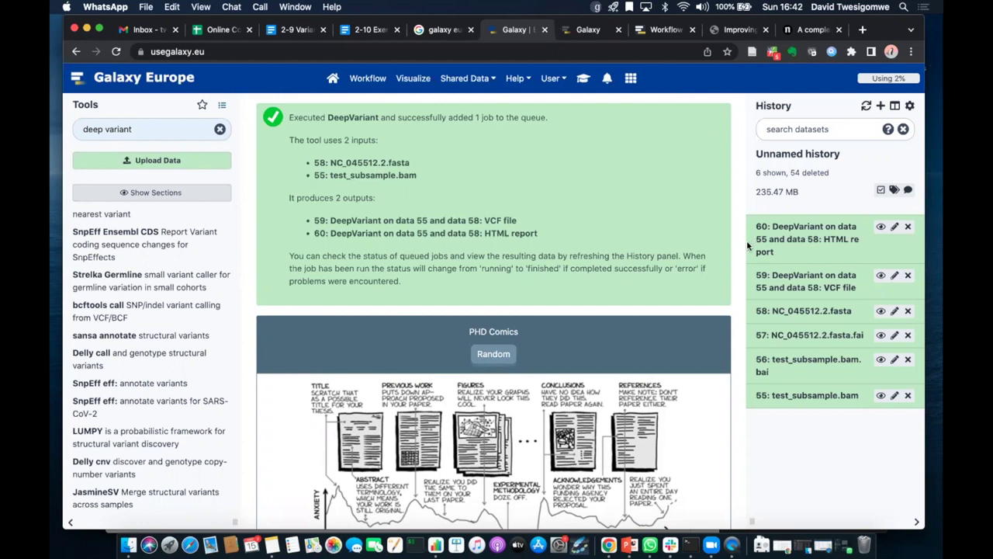
click(880, 227)
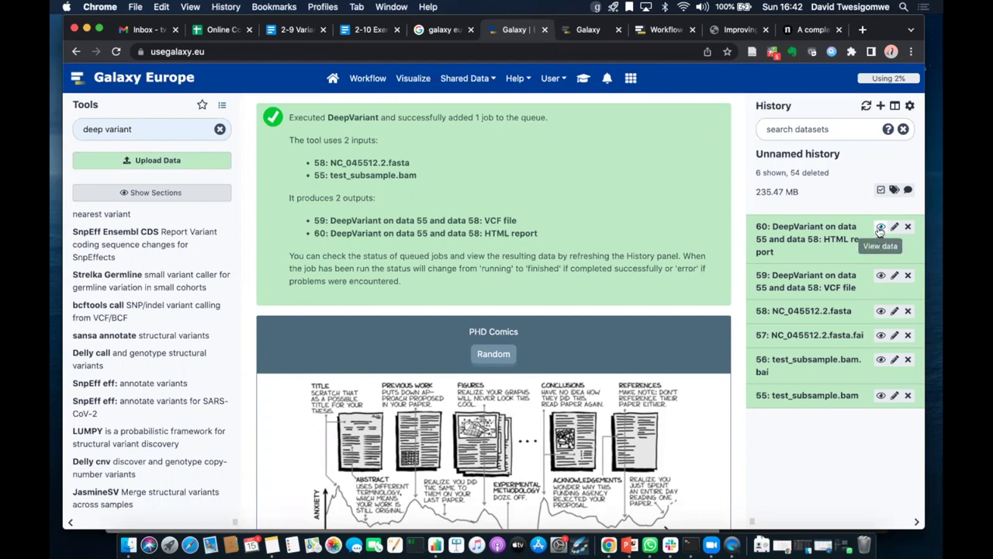
View the DeepVariant HTML report, history item 60, with its variant type charts.
click(880, 228)
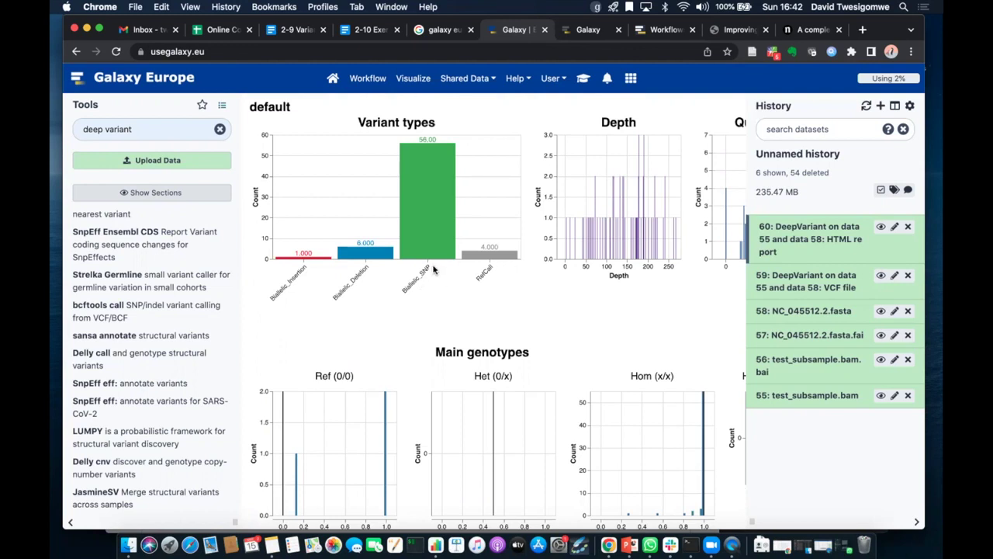
Display the DeepVariant VCF output (dataset 59) and scroll through its variant rows.
click(880, 276)
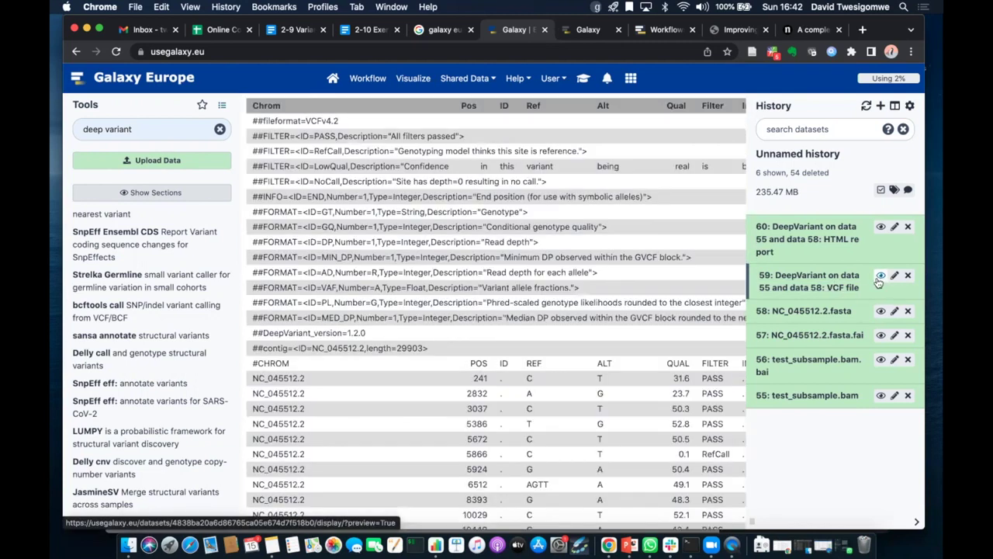
scroll(658, 349, down, 2)
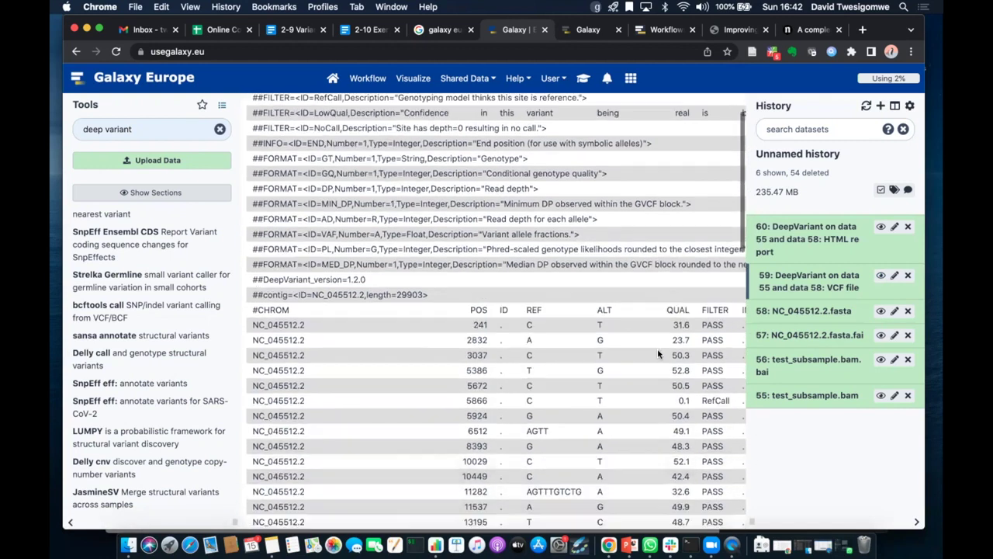
scroll(658, 353, down, 1)
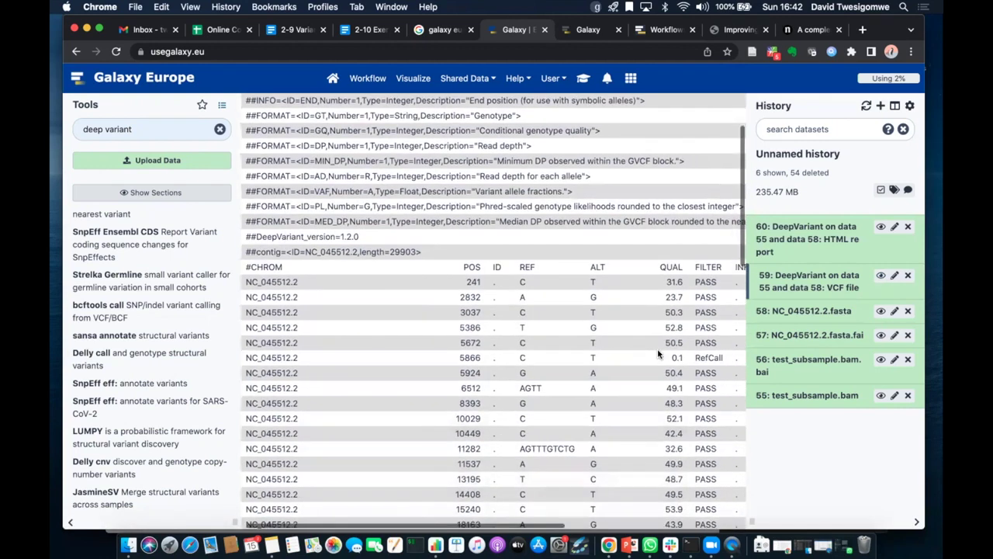
scroll(657, 353, right, 2)
scroll(657, 353, right, 4)
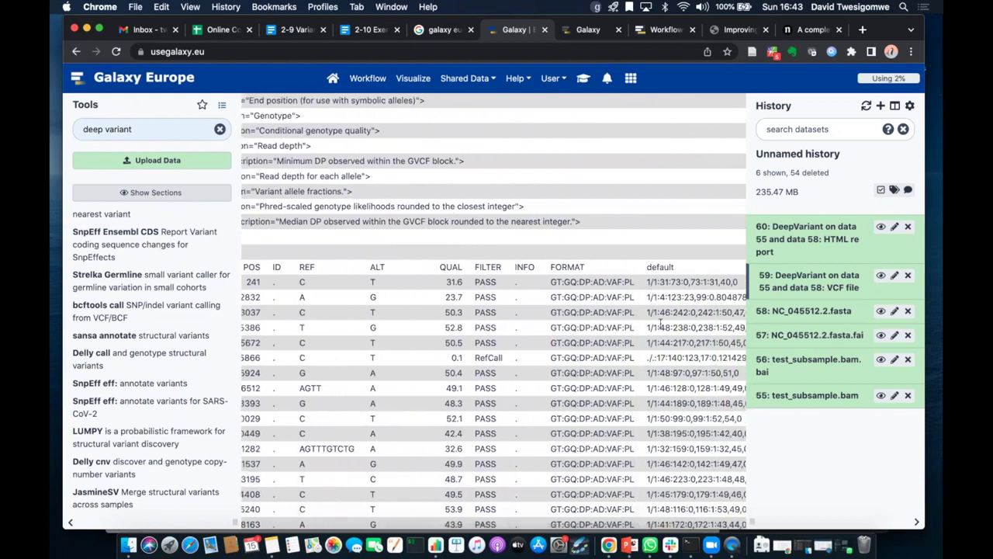
Expand dataset 59's history details and scroll the VCF back to the #CHROM column.
click(830, 287)
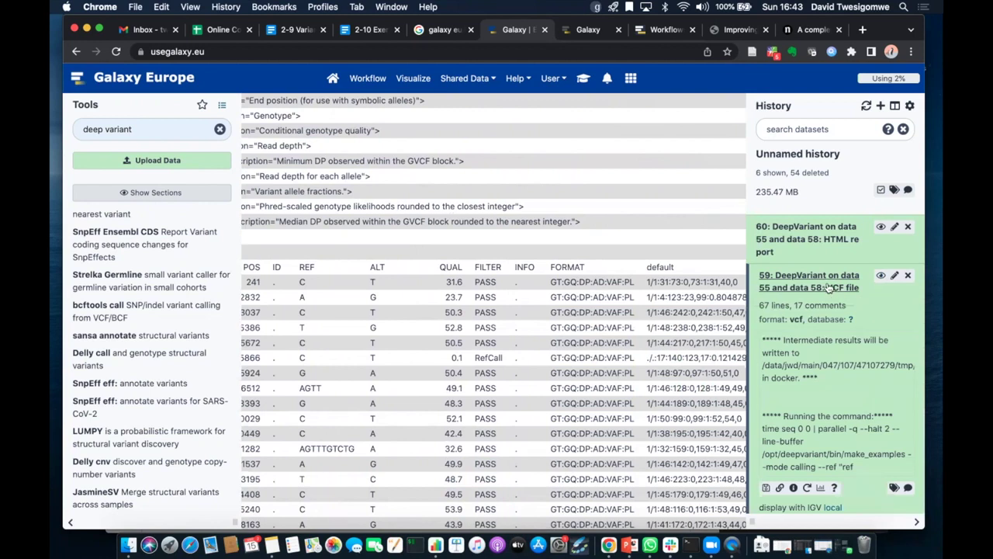
scroll(791, 372, down, 2)
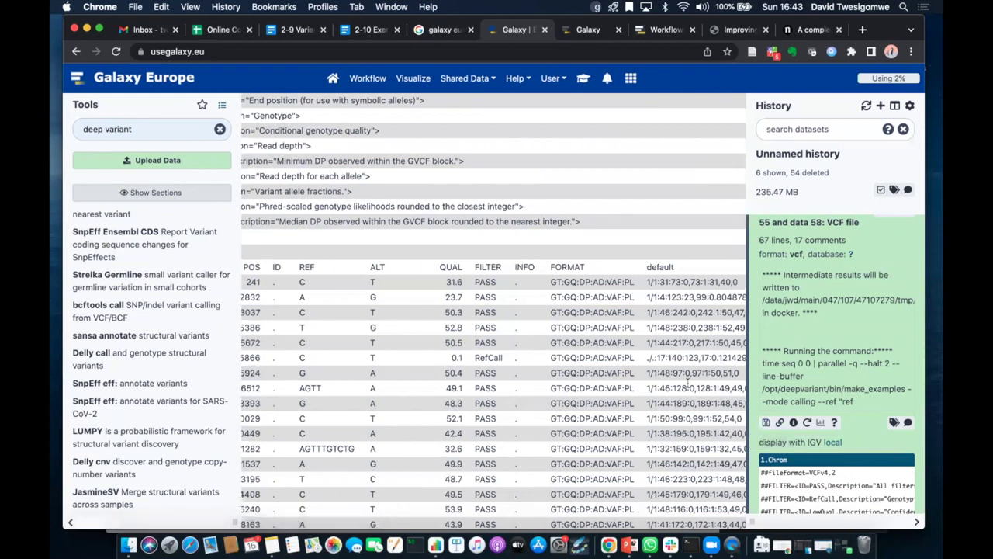
scroll(548, 388, left, 10)
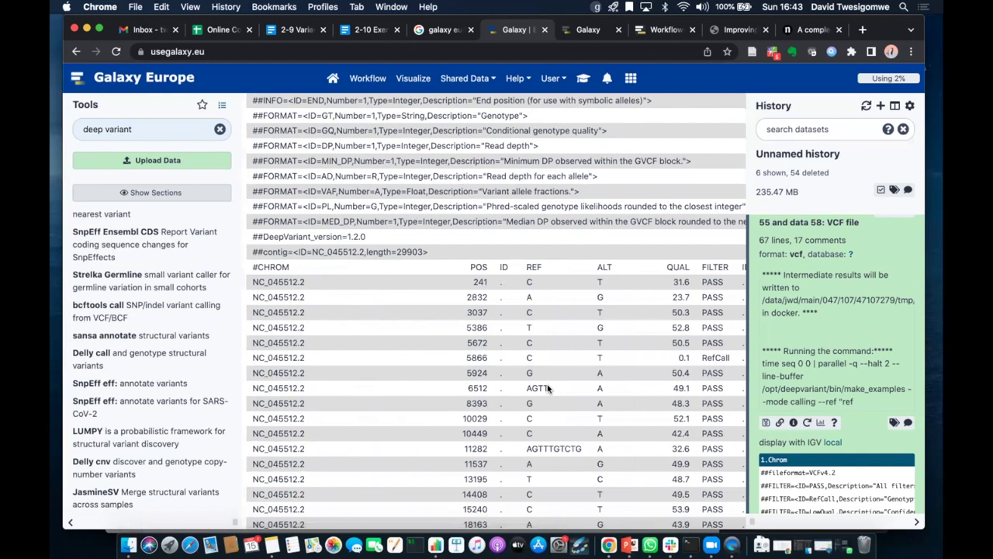
scroll(548, 388, down, 5)
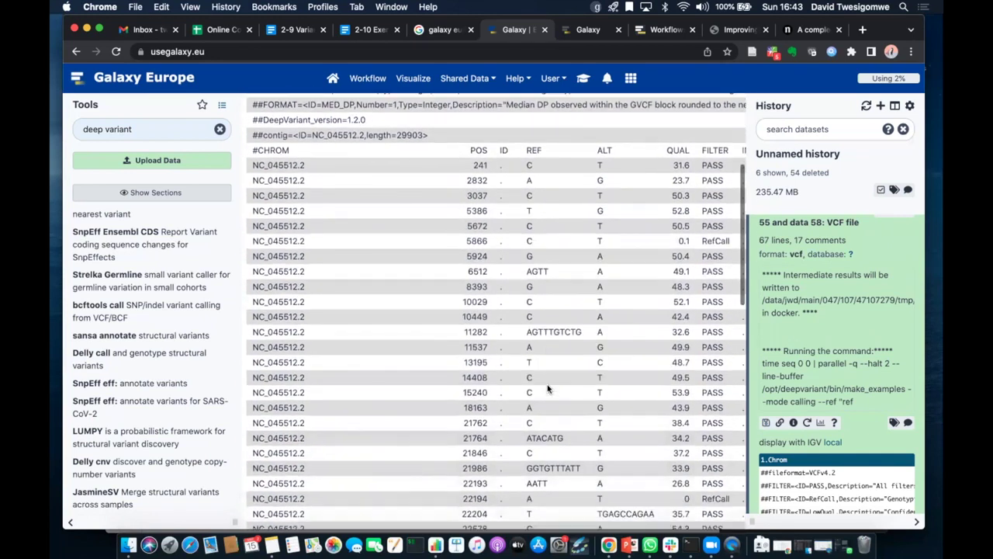
scroll(548, 388, down, 1)
scroll(548, 388, right, 2)
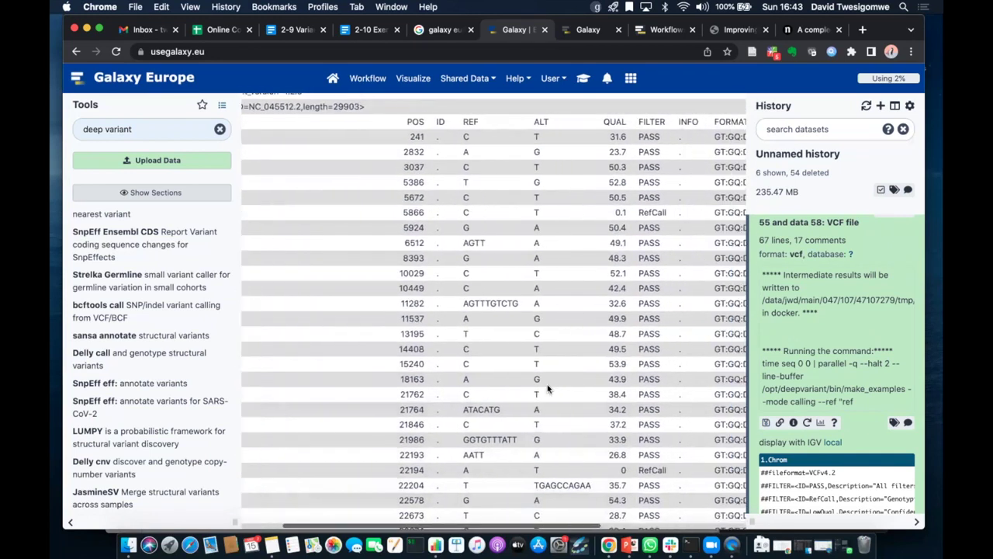
scroll(547, 388, right, 3)
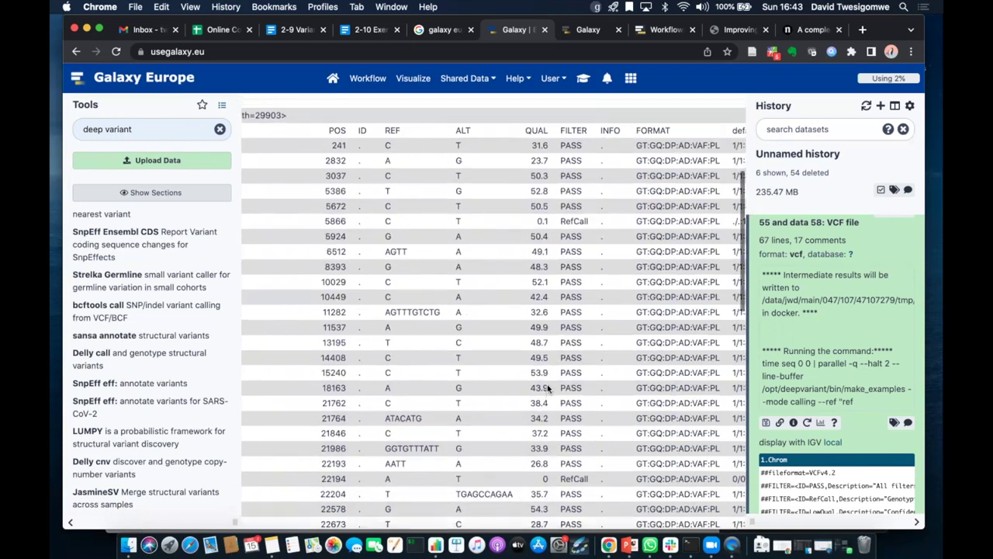
scroll(547, 384, up, 2)
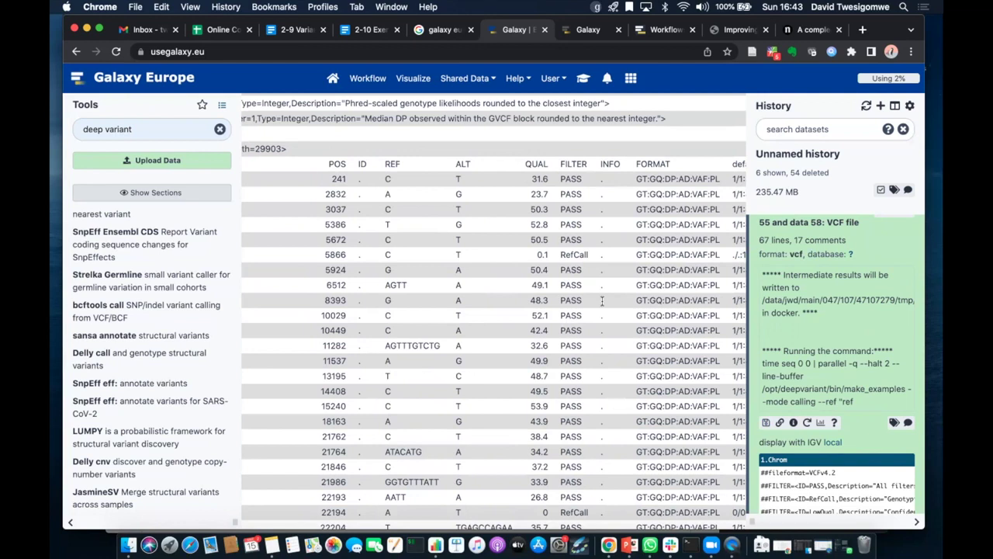
scroll(602, 301, left, 5)
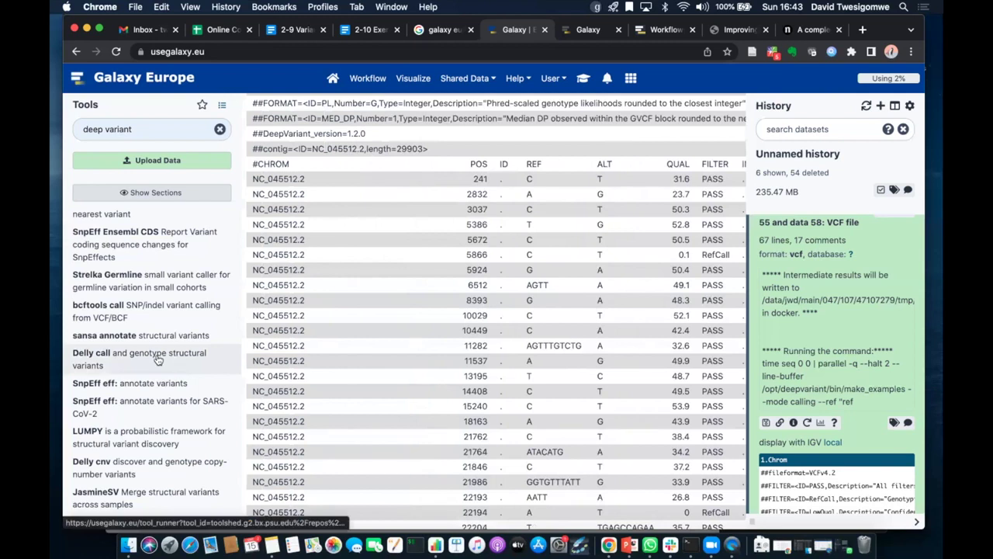
Replace the 'deep variant' tool search with 'snpeff' and locate SnpEff eff for SARS-CoV-2.
click(133, 130)
triple_click(135, 130)
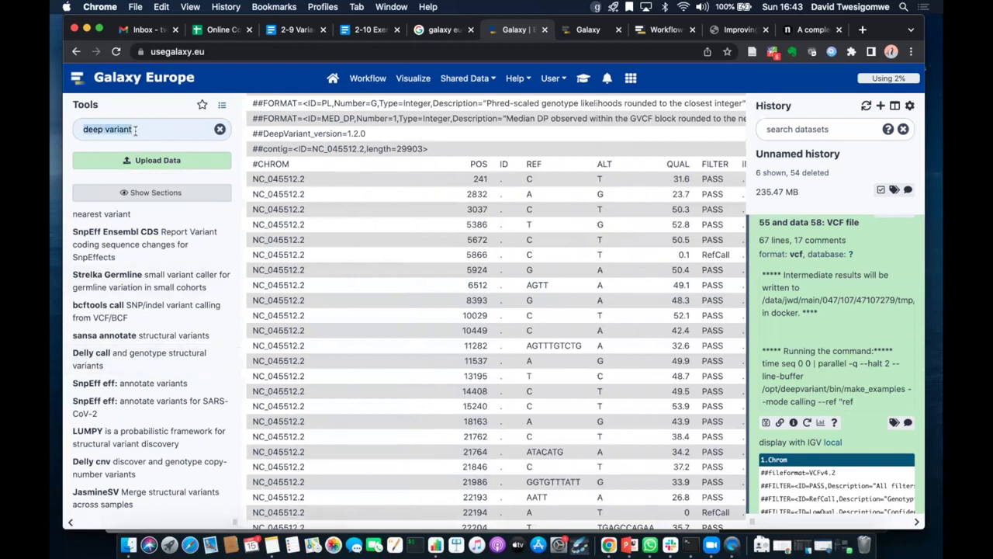
text(snp)
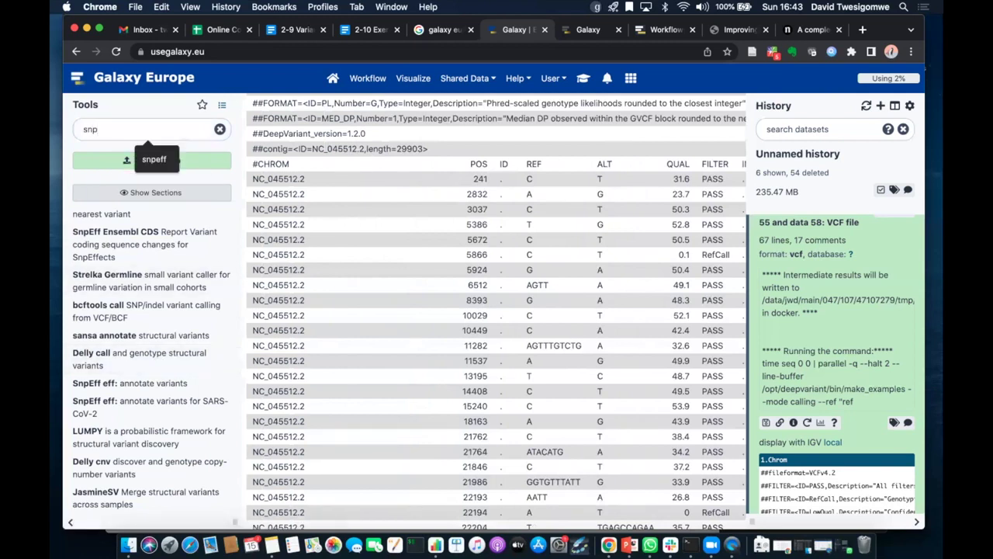
text(eff)
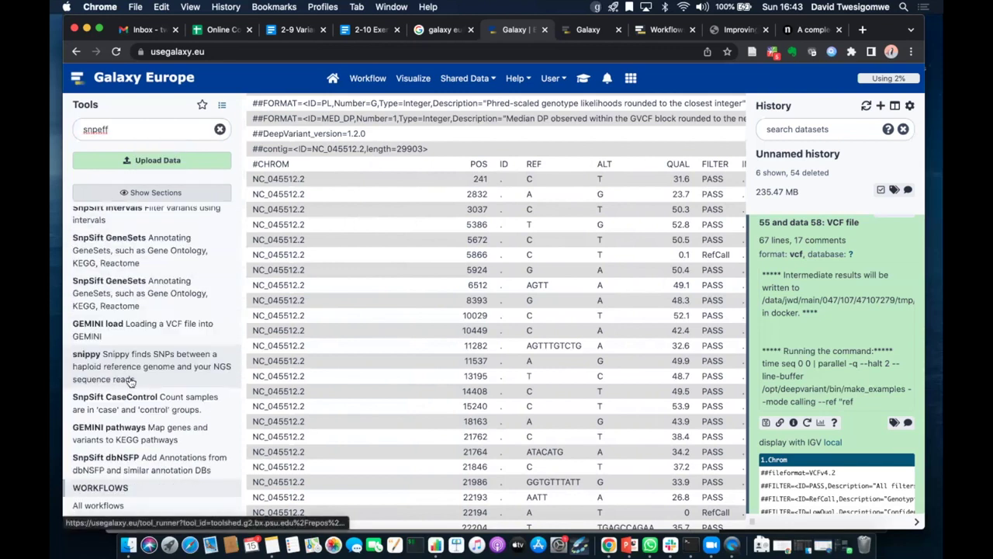
scroll(132, 361, up, 3)
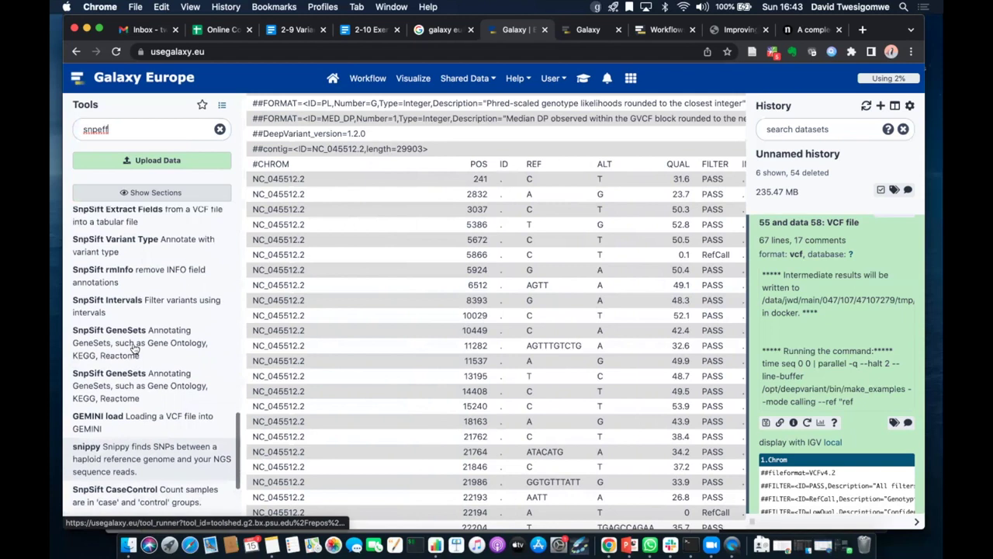
scroll(133, 349, up, 4)
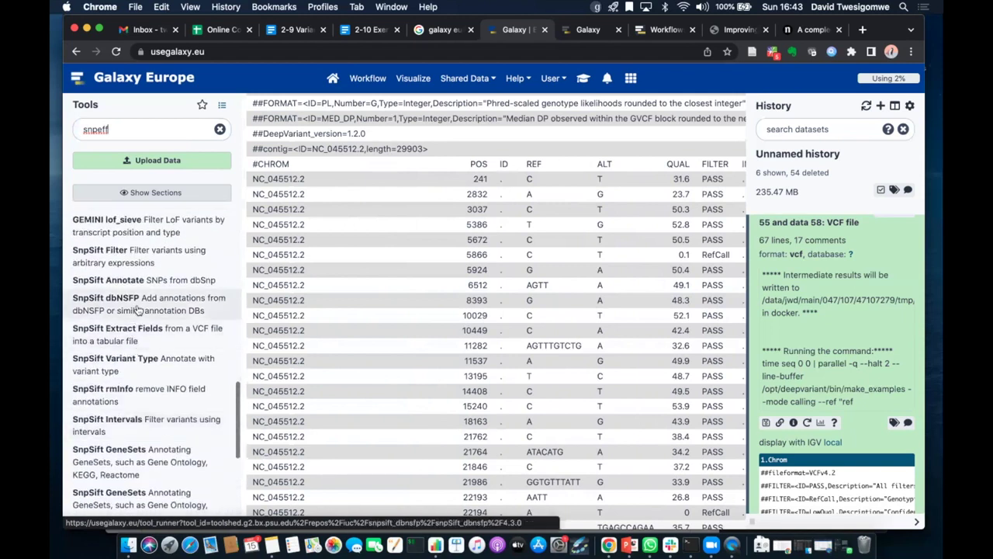
scroll(138, 309, up, 1)
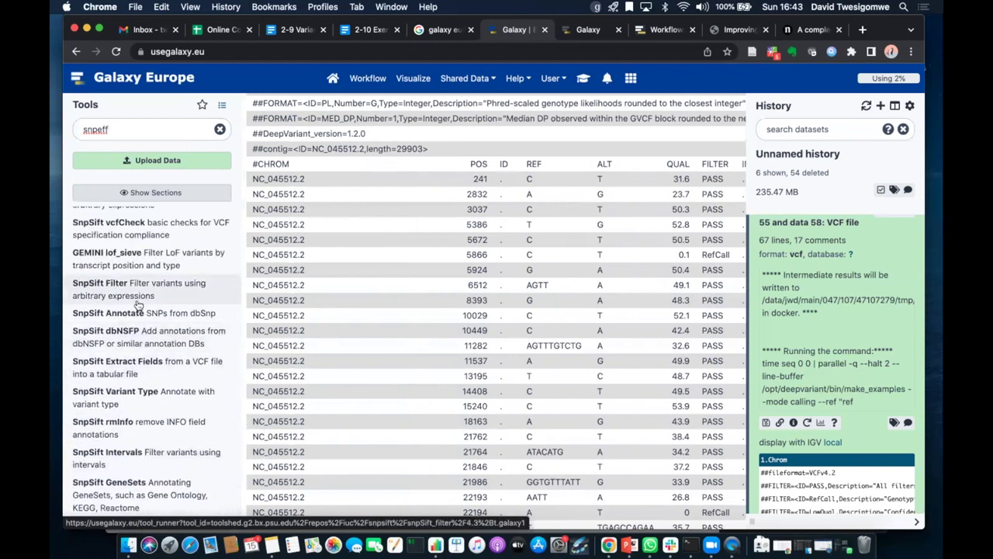
scroll(137, 304, up, 5)
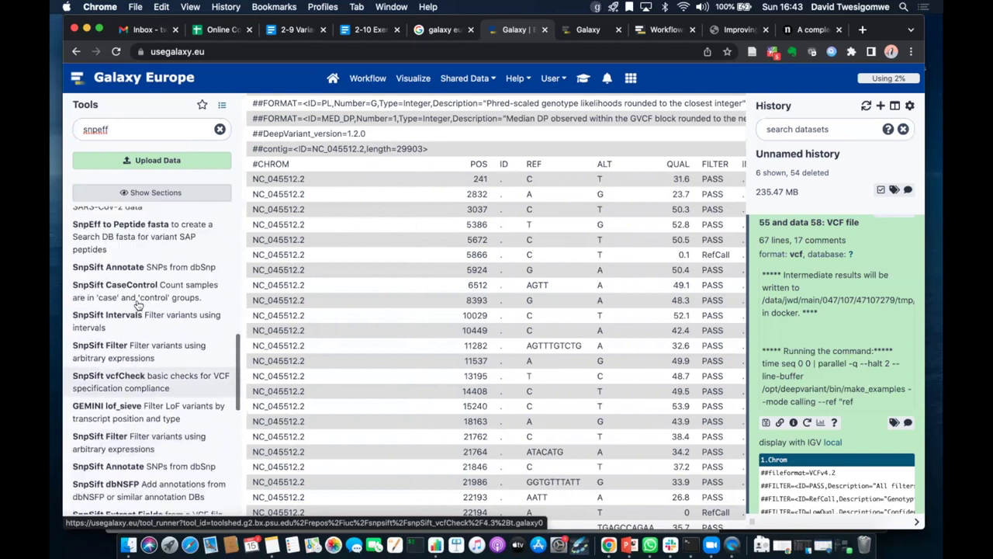
scroll(138, 304, up, 1)
scroll(137, 304, up, 2)
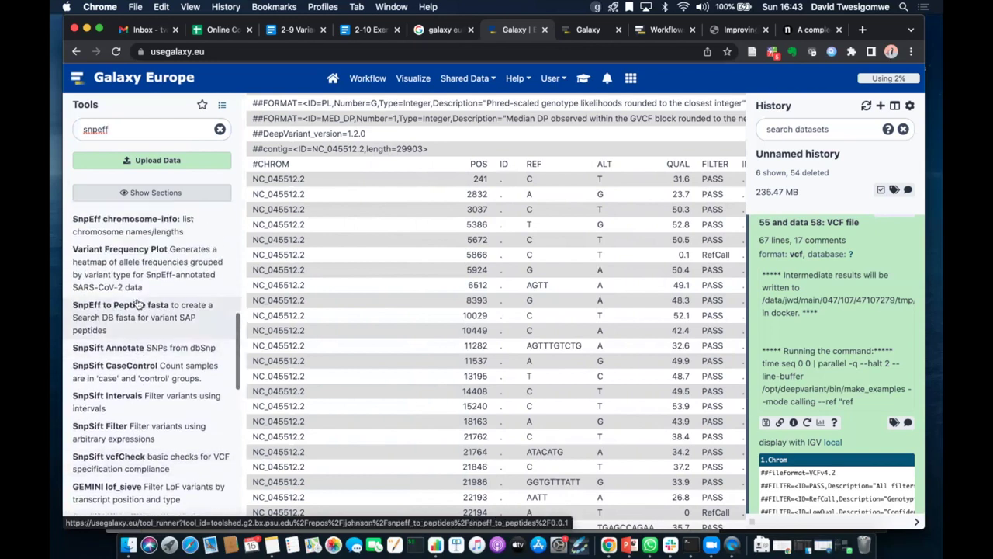
scroll(137, 303, up, 3)
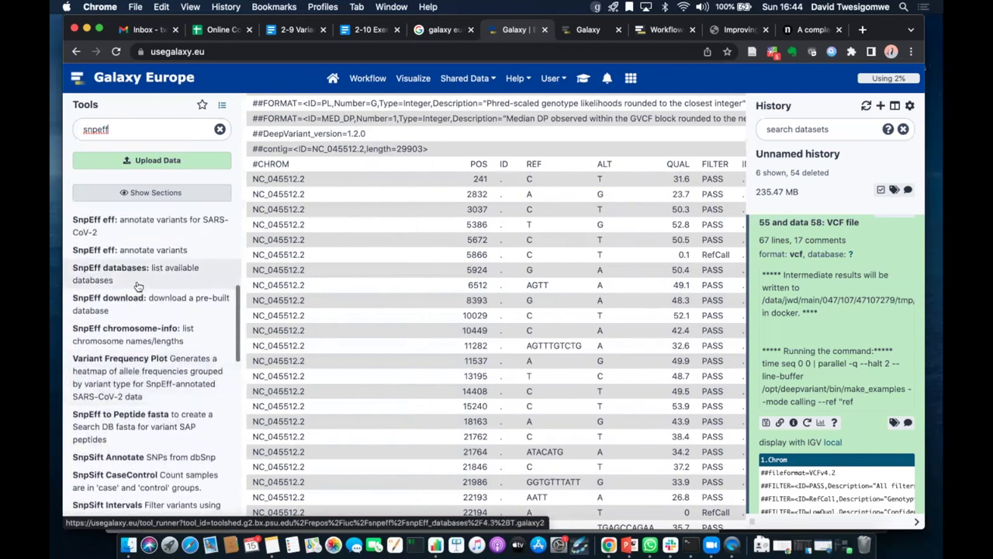
scroll(137, 286, up, 2)
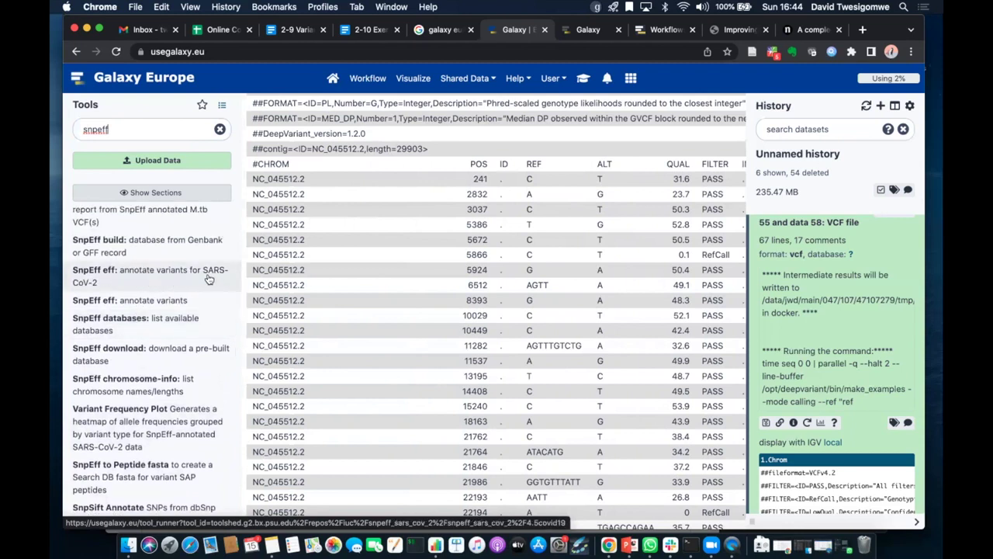
Run SnpEff eff for SARS-CoV-2 on VCF dataset 59 using only canonical transcripts.
click(155, 276)
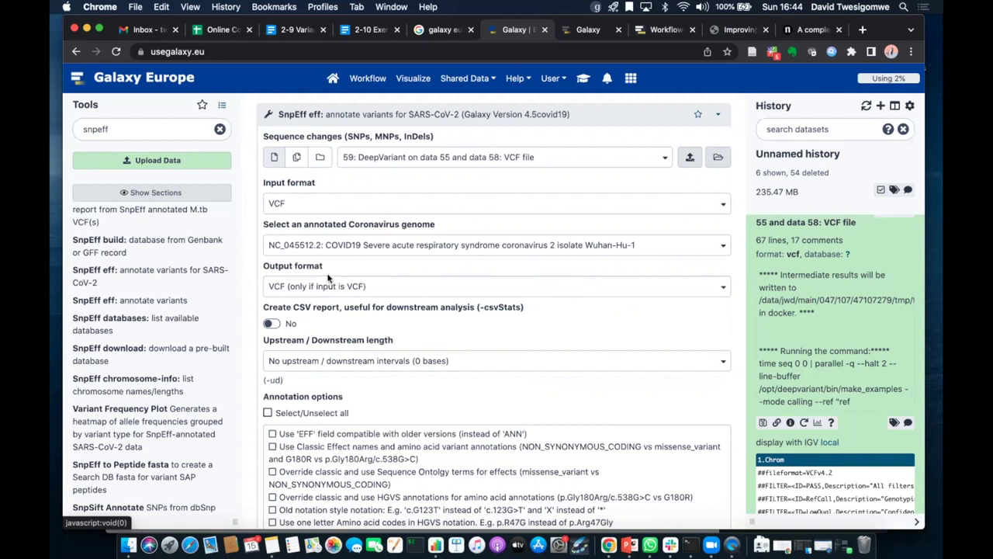
scroll(326, 334, down, 5)
scroll(325, 334, down, 2)
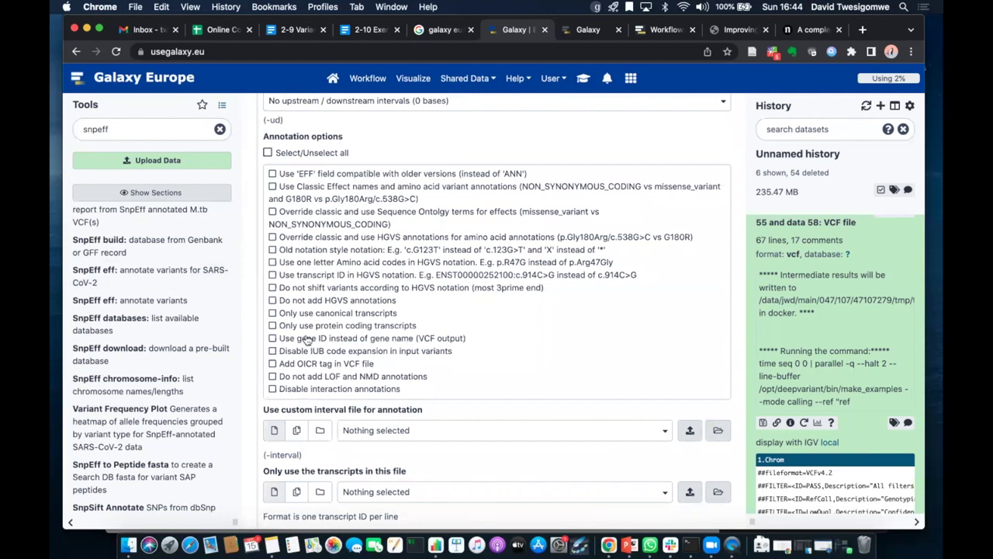
click(272, 314)
scroll(314, 371, down, 1)
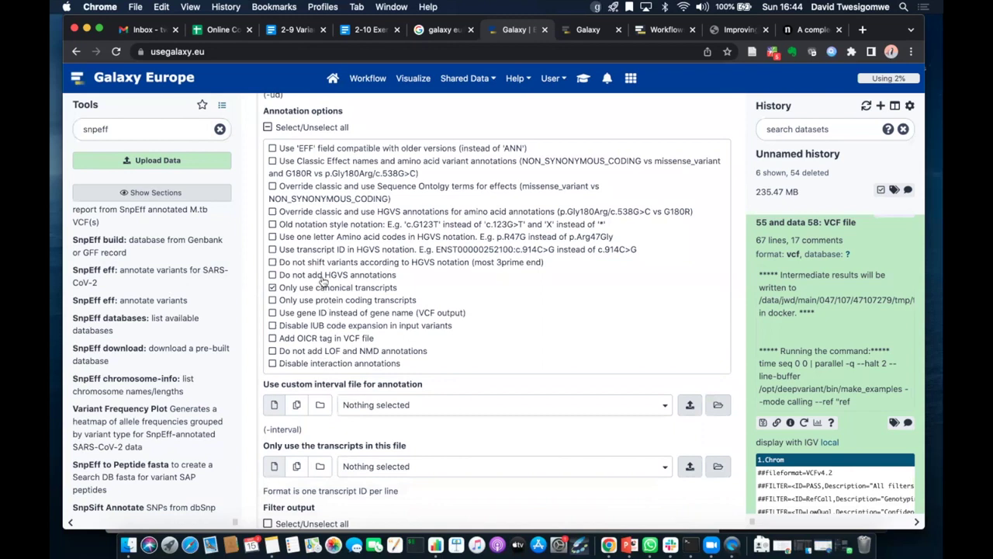
scroll(335, 355, down, 10)
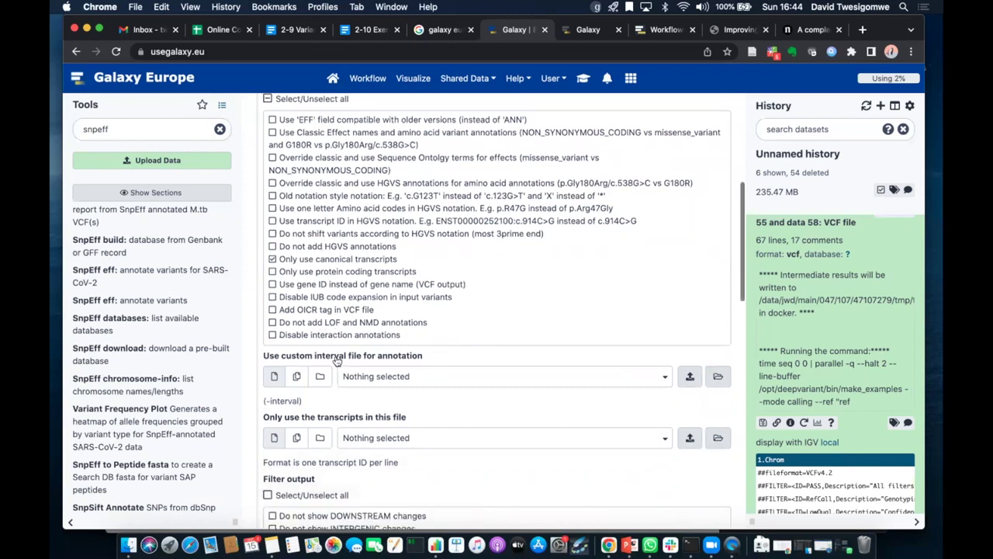
scroll(335, 354, down, 5)
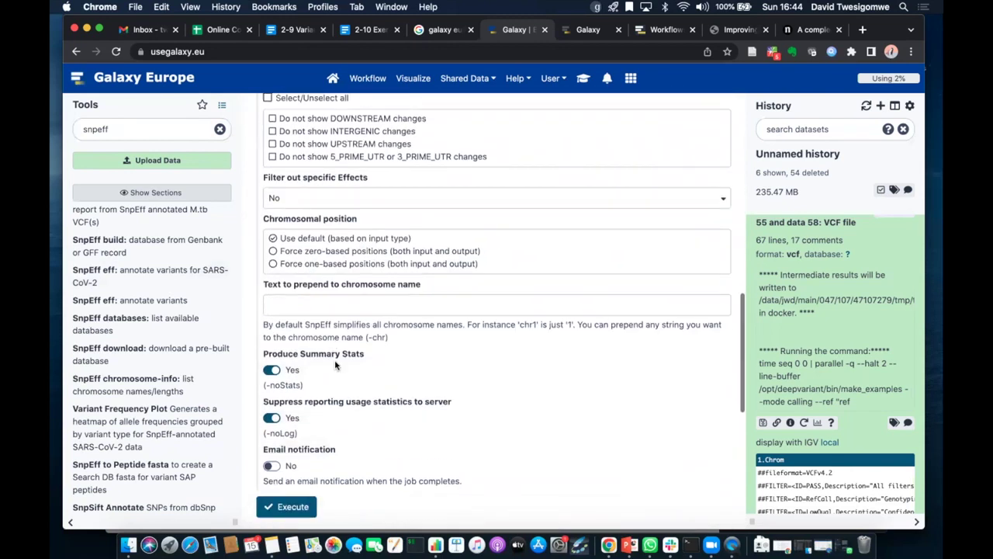
click(300, 506)
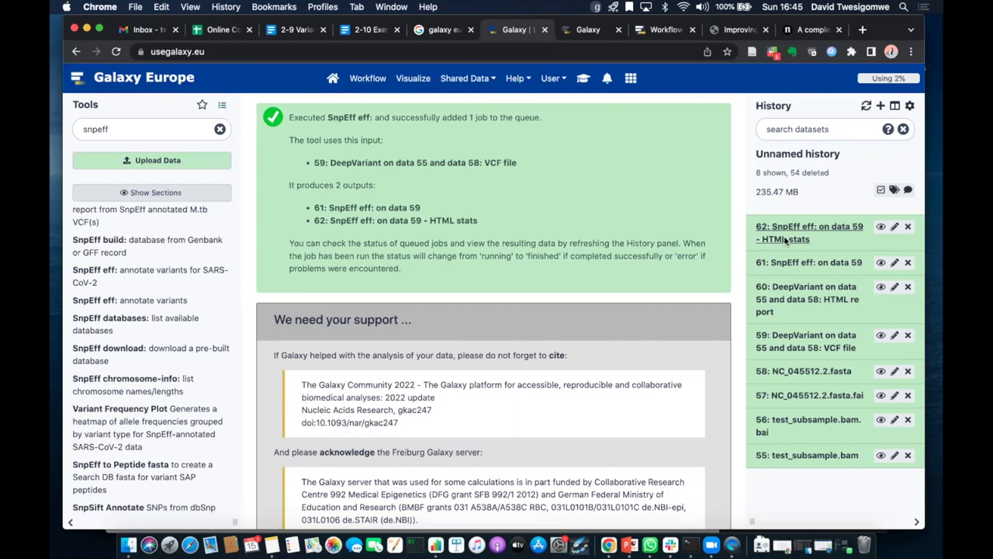
Display annotated VCF dataset 61 and scroll right to the ANN effects in its INFO column.
click(881, 263)
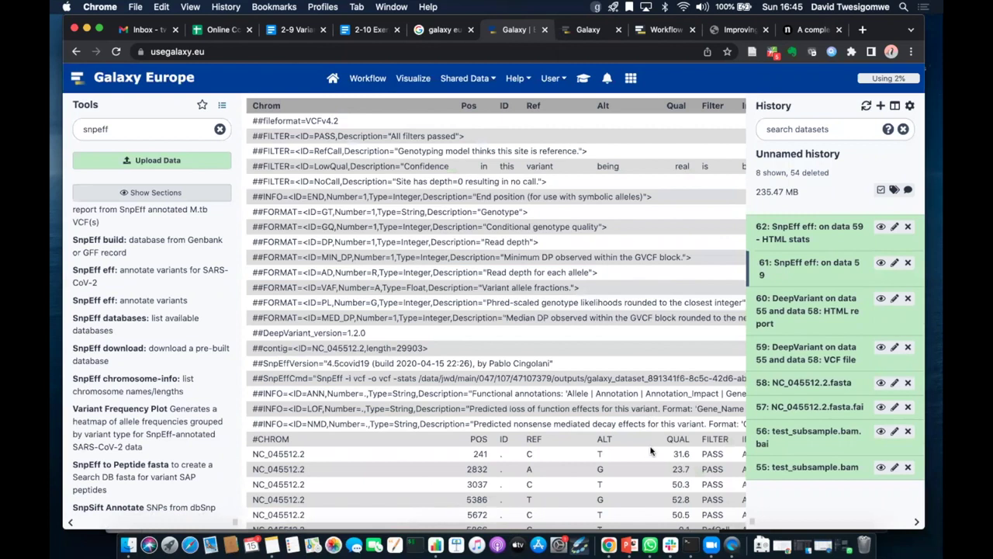
scroll(650, 450, down, 2)
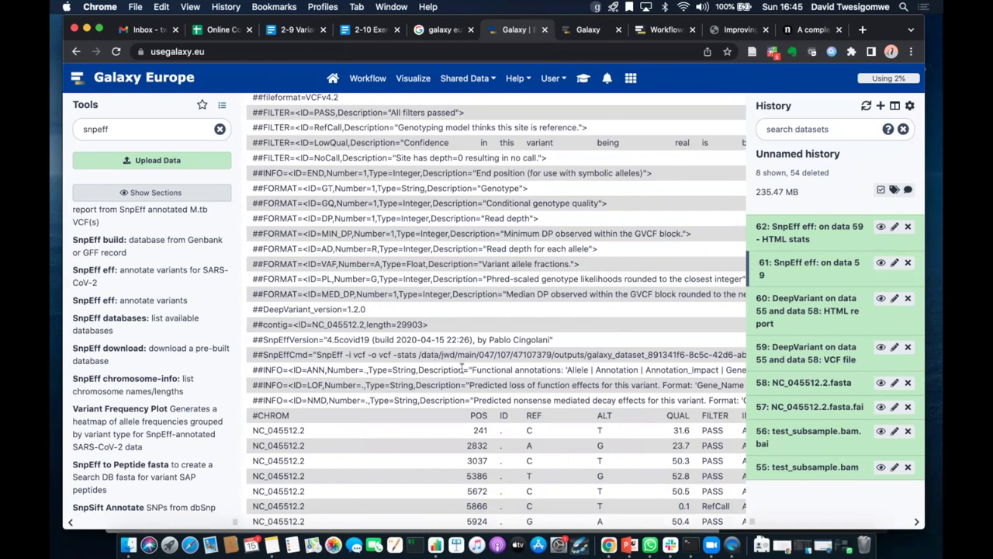
scroll(482, 393, right, 5)
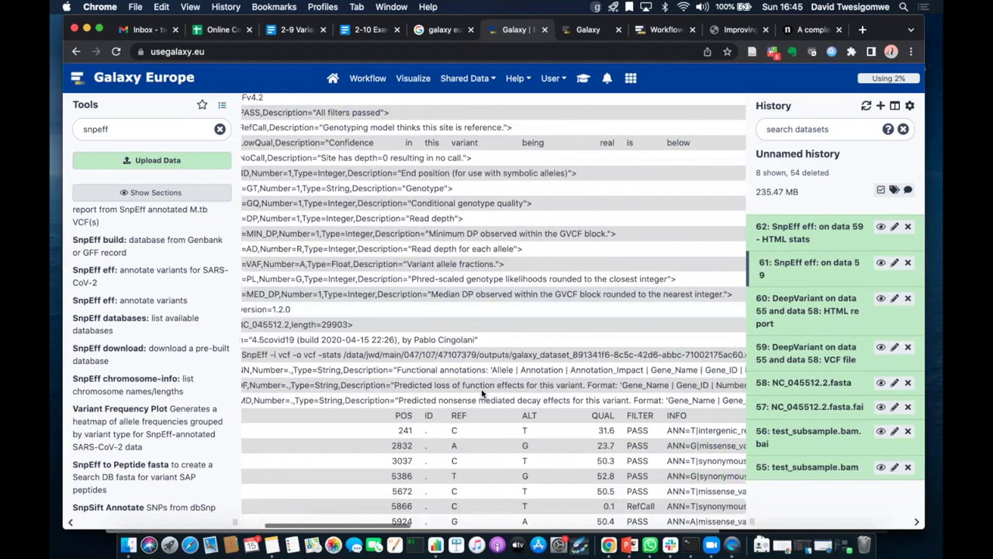
scroll(482, 393, right, 3)
scroll(480, 435, down, 2)
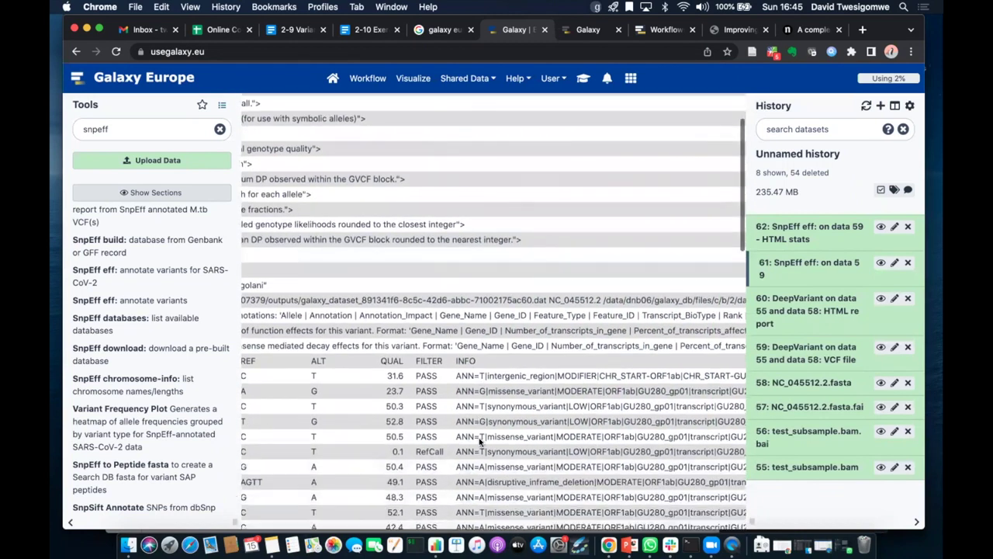
scroll(479, 435, down, 2)
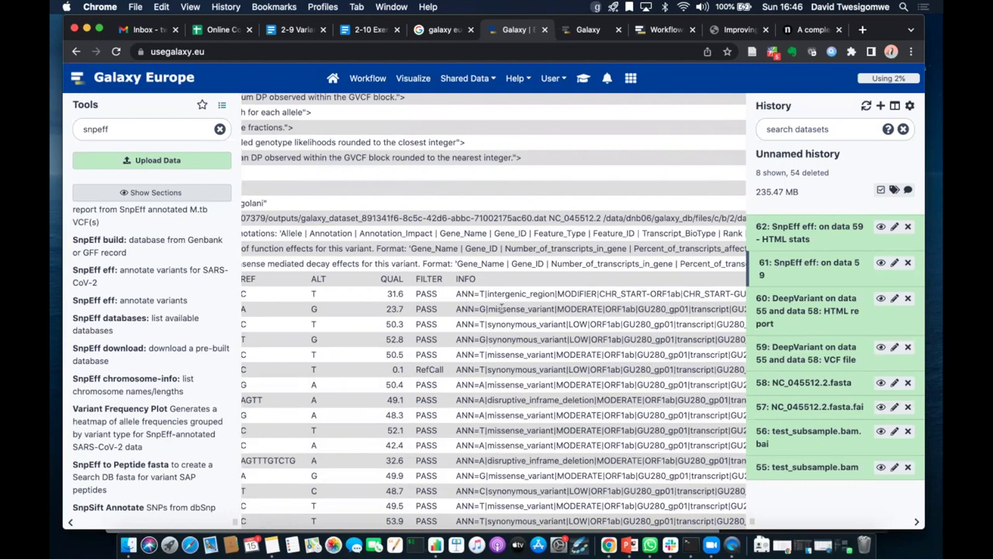
scroll(502, 309, left, 5)
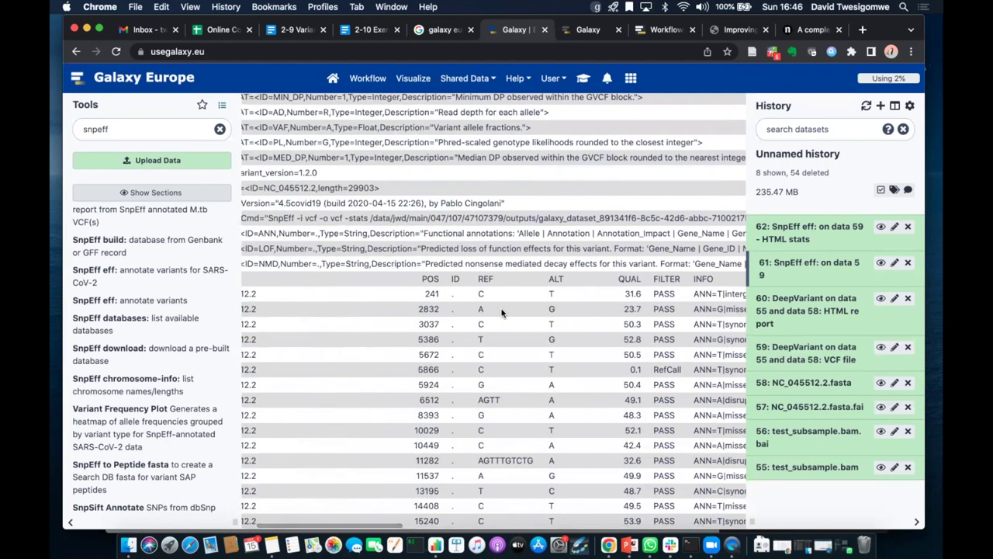
scroll(502, 311, right, 6)
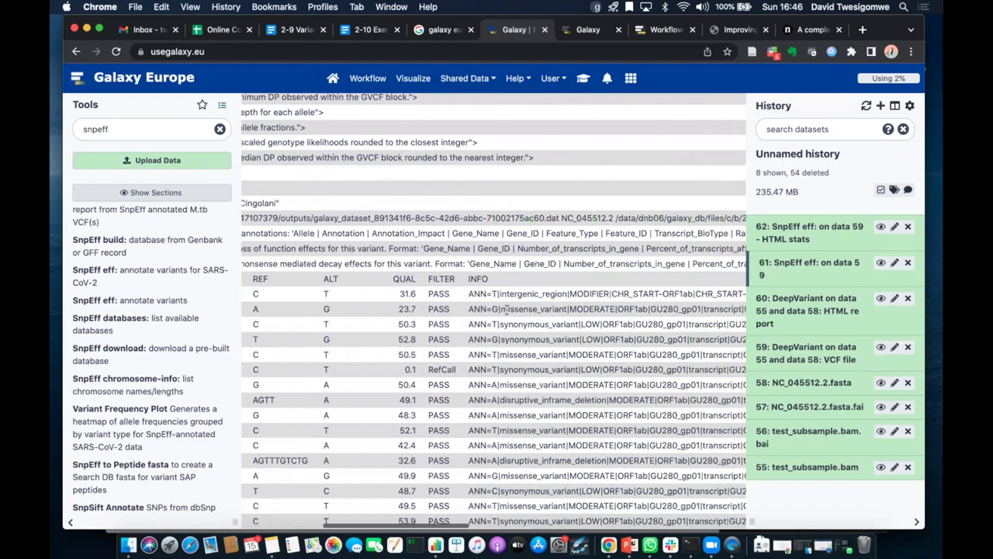
scroll(565, 306, right, 5)
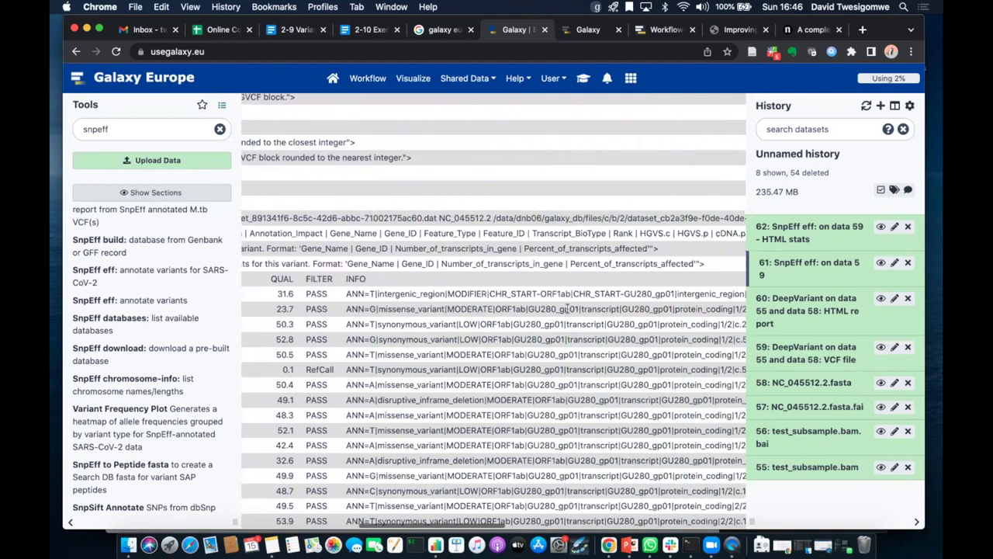
scroll(578, 308, right, 4)
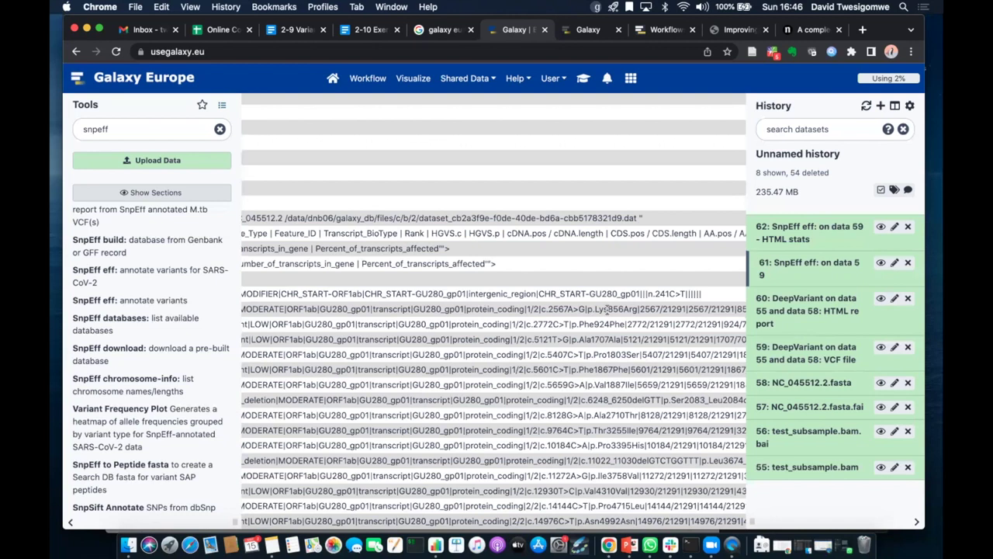
scroll(585, 338, left, 5)
scroll(585, 338, down, 1)
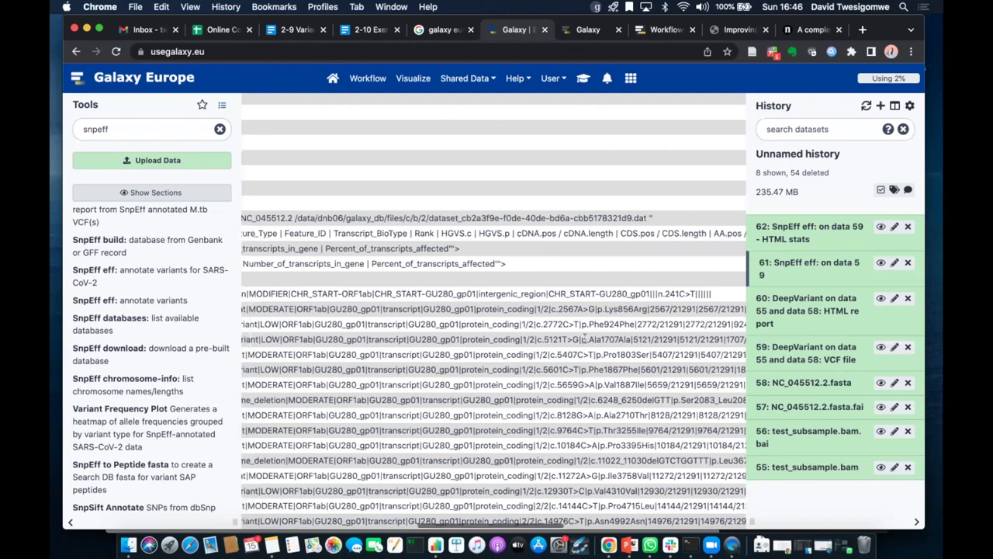
scroll(585, 338, down, 2)
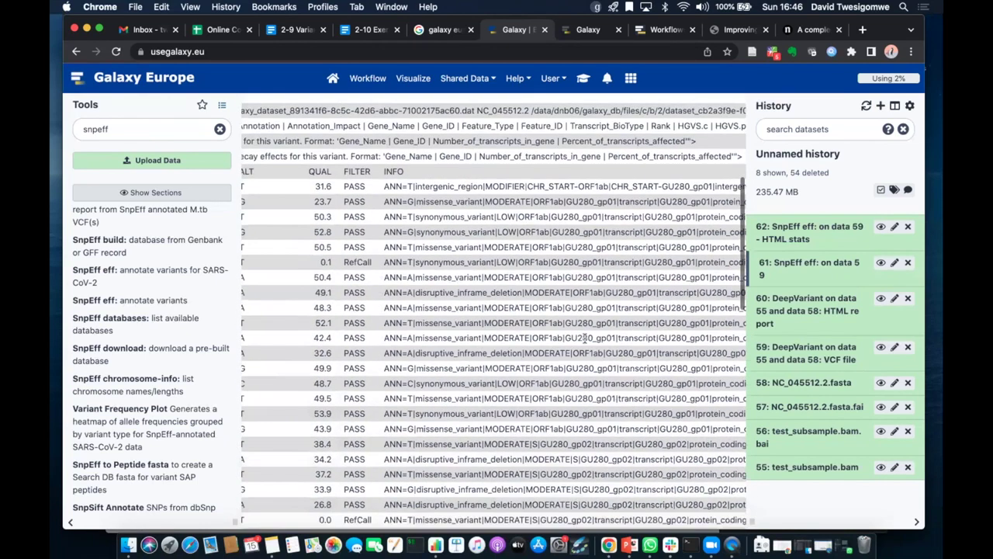
scroll(585, 338, down, 2)
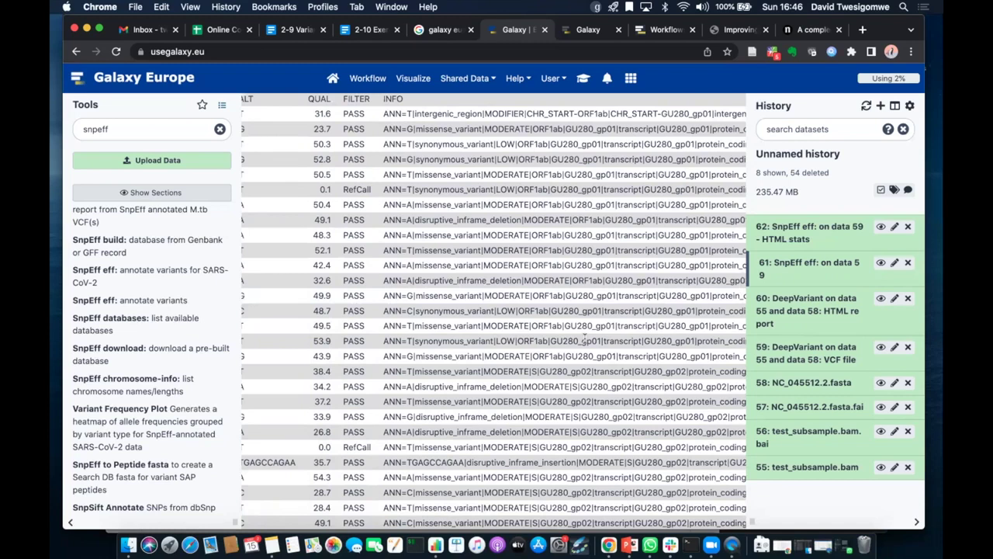
scroll(536, 361, up, 4)
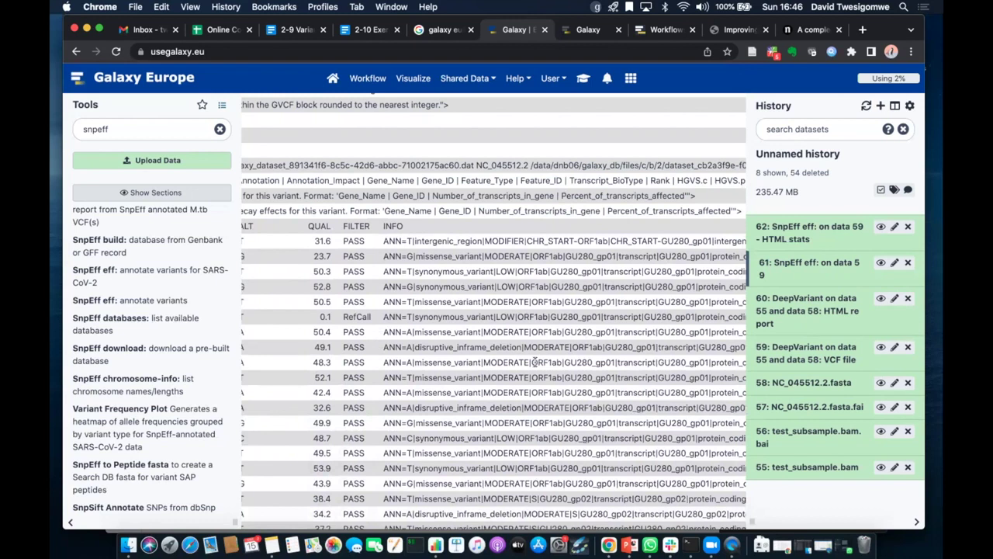
scroll(536, 362, up, 1)
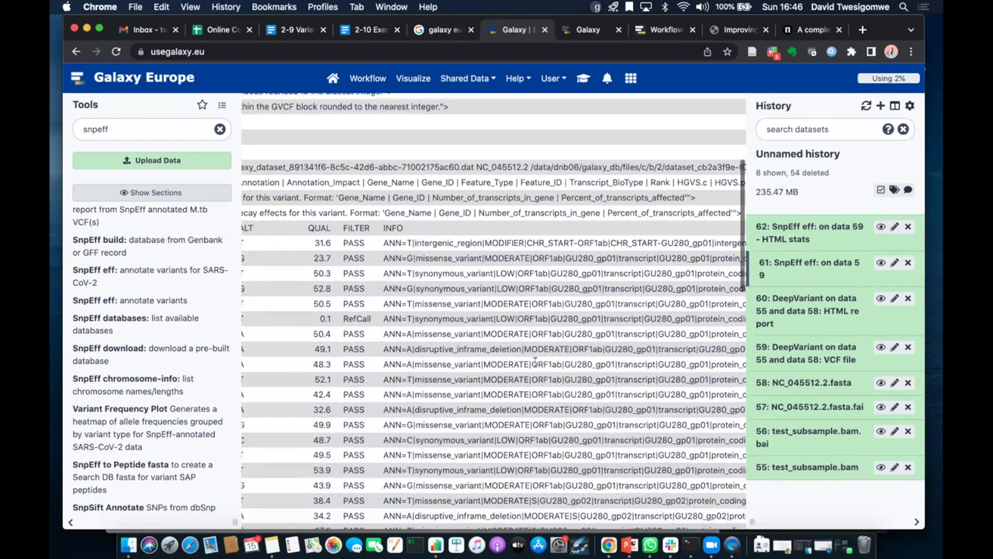